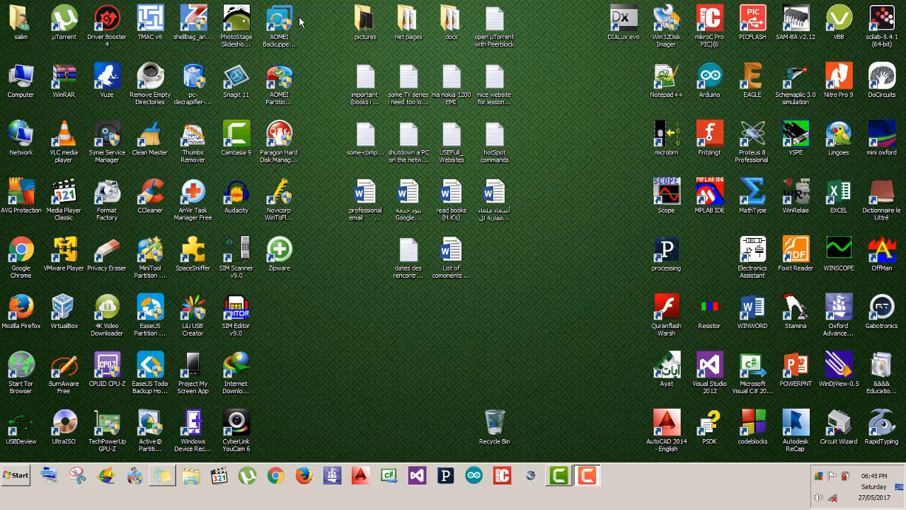
# Step: Open AOMEI Backupper, examine the destination disk choices of its System Clone option, and close the program
pyautogui.click(278, 34)
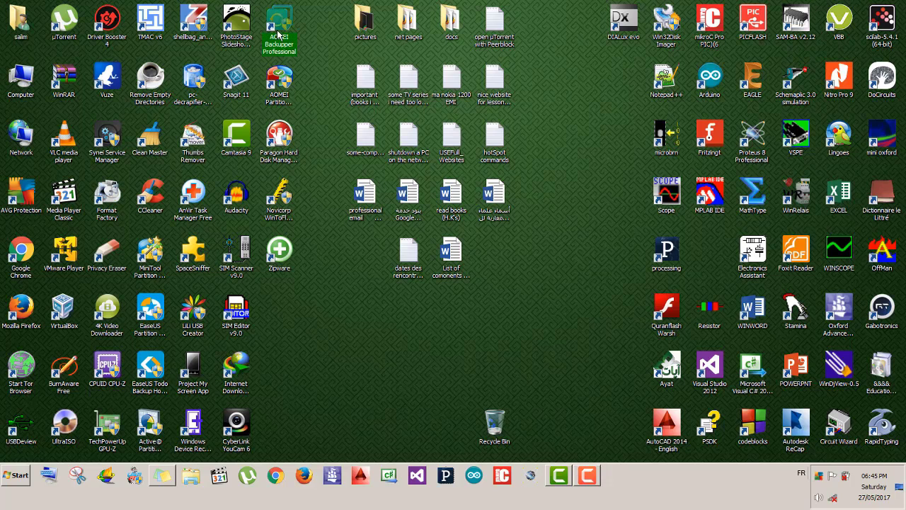
pyautogui.doubleClick(278, 34)
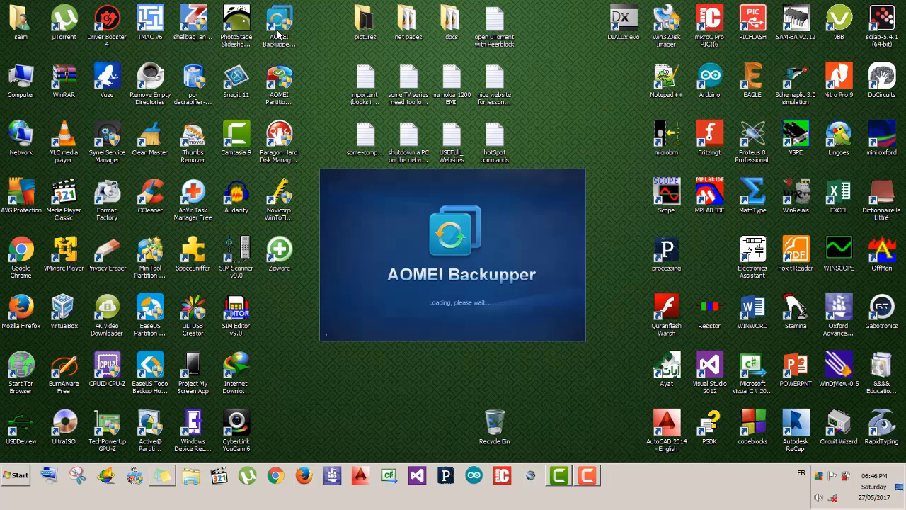
pyautogui.click(276, 315)
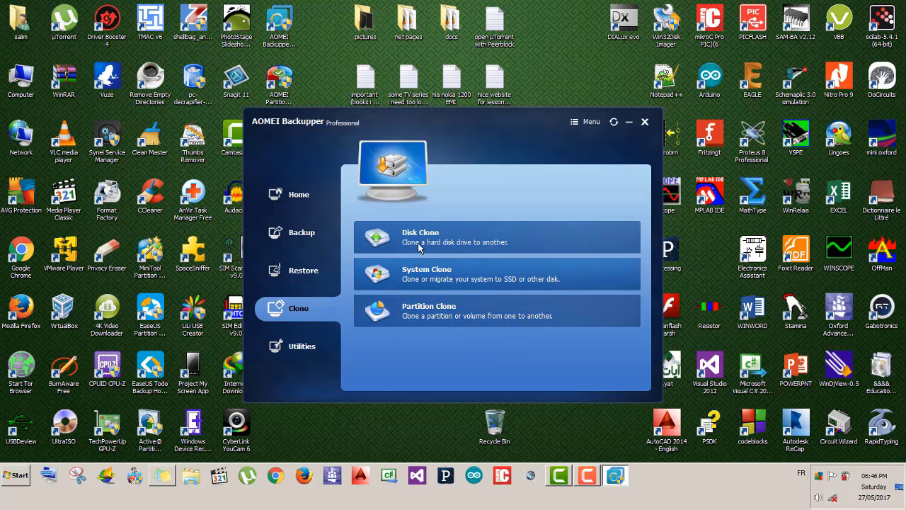
pyautogui.click(427, 279)
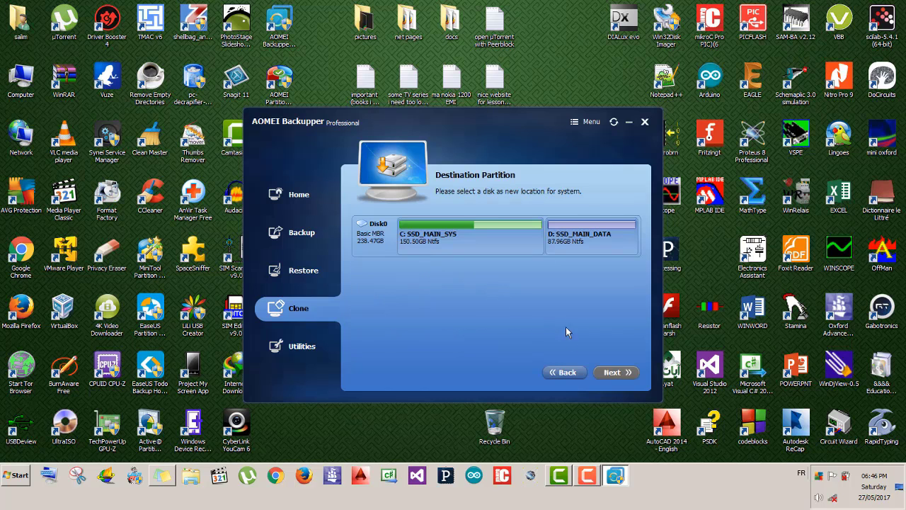
pyautogui.click(566, 373)
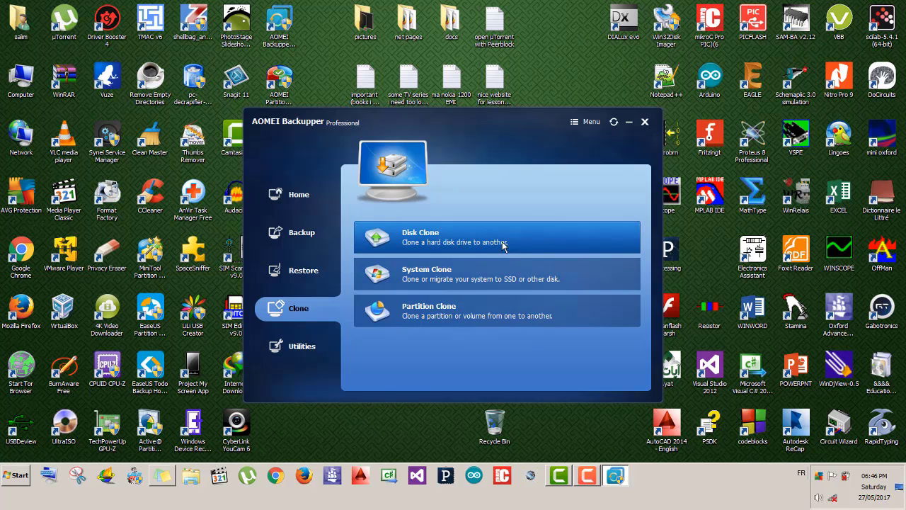
pyautogui.click(645, 123)
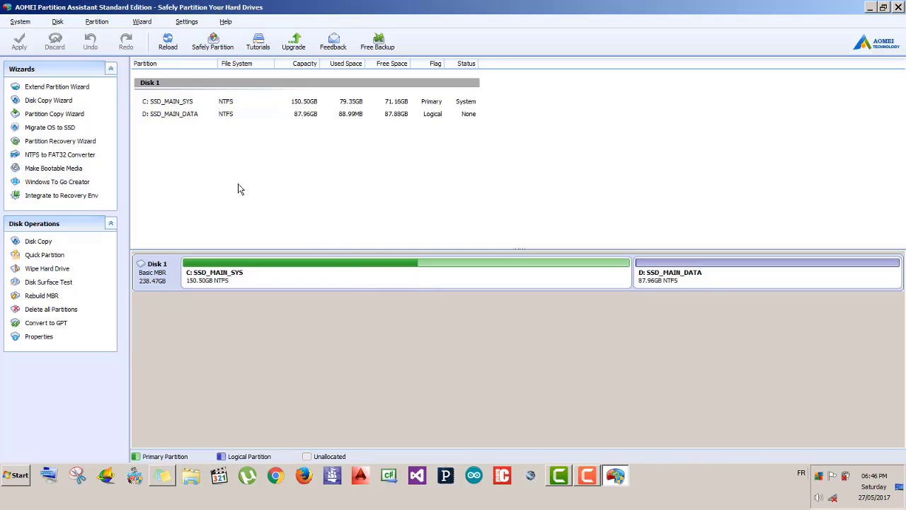
# Step: In AOMEI Partition Assistant, view the Migrate OS to SSD wizard up to disk space selection, and close the program
pyautogui.click(143, 22)
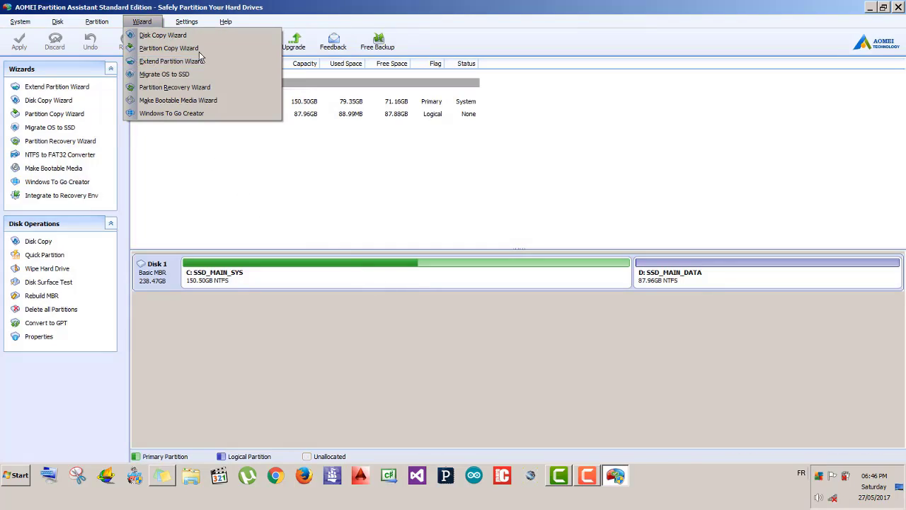
pyautogui.click(163, 74)
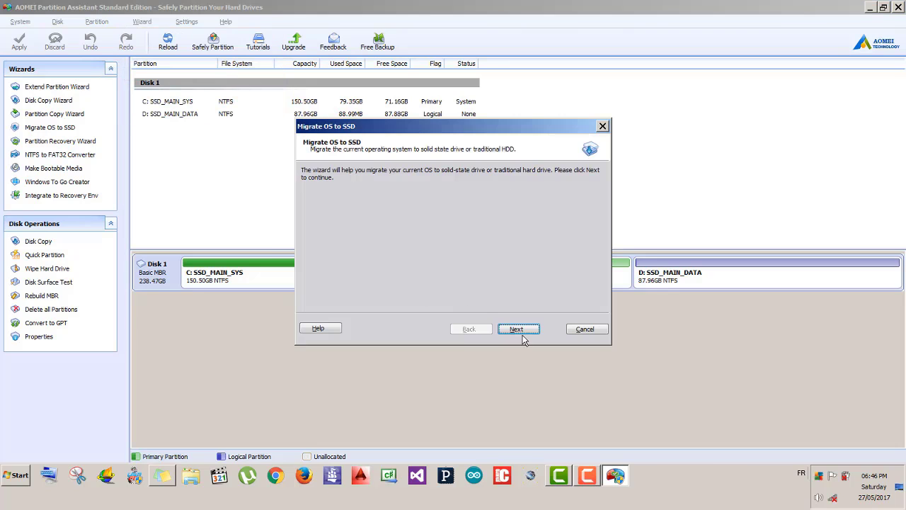
pyautogui.click(519, 329)
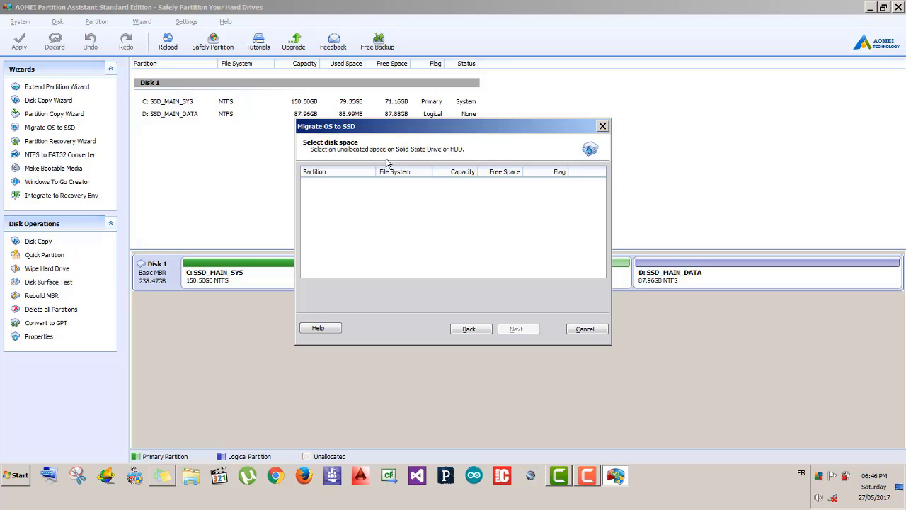
pyautogui.click(602, 126)
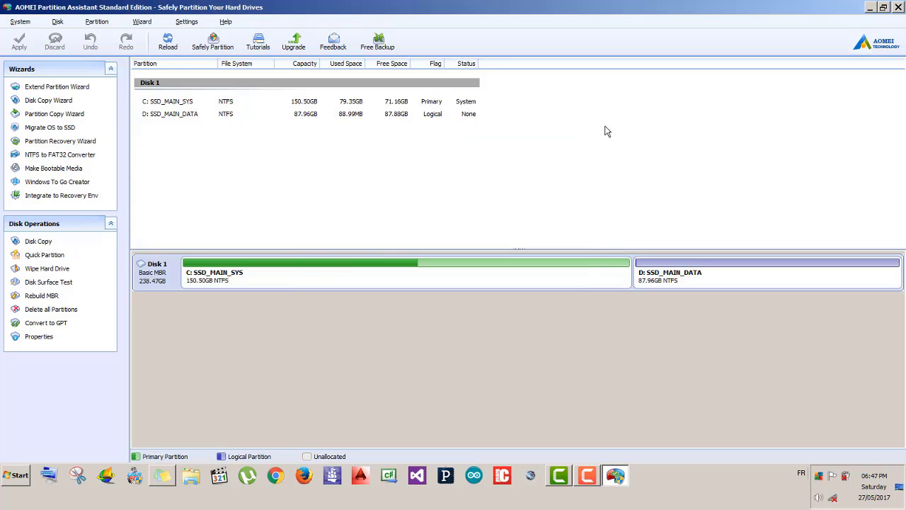
pyautogui.click(898, 6)
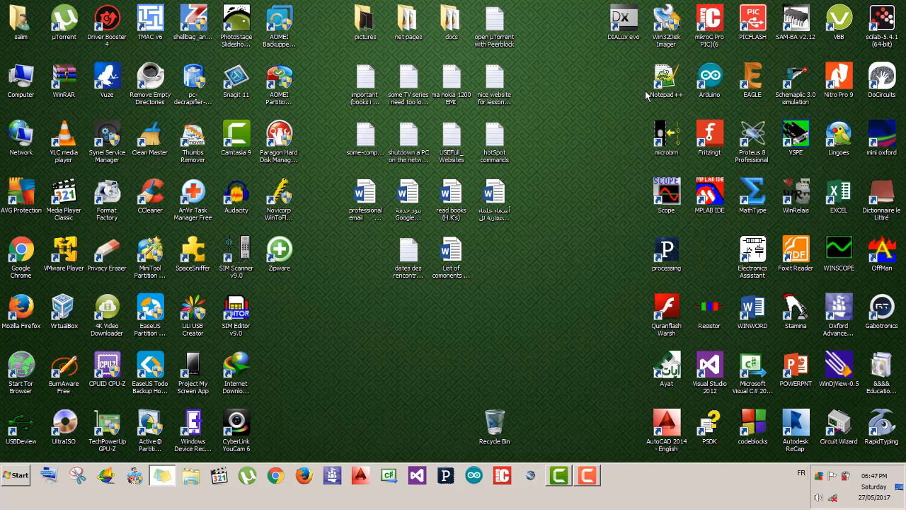
# Step: Open Paragon Hard Disk Manager 12 and bring up its Copying and Migration options
pyautogui.click(285, 143)
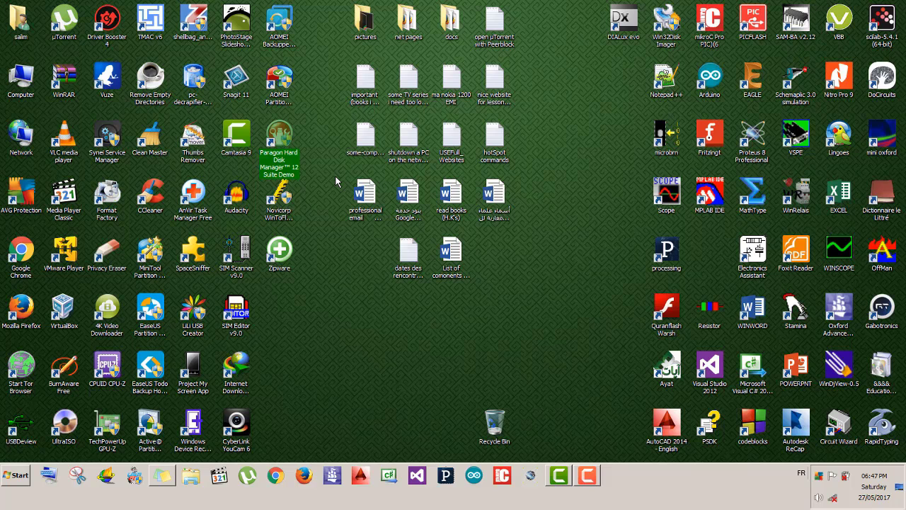
pyautogui.doubleClick(284, 138)
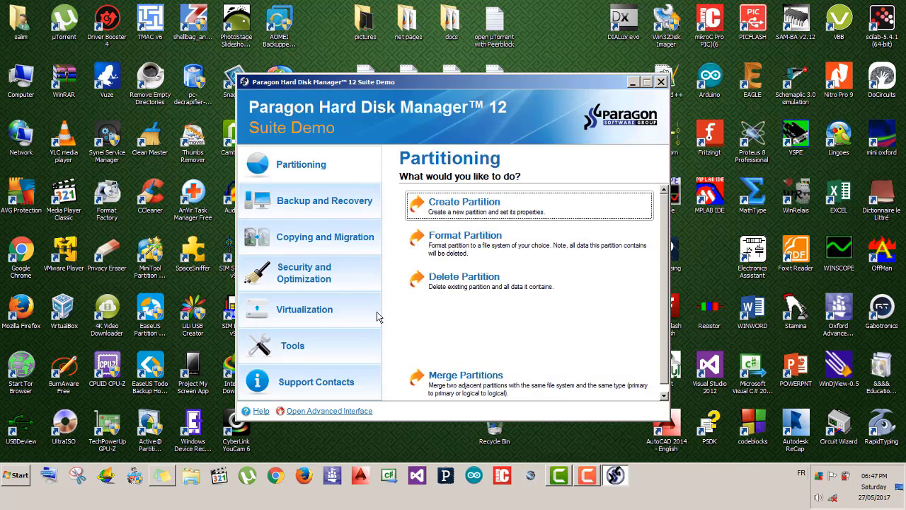
pyautogui.click(329, 273)
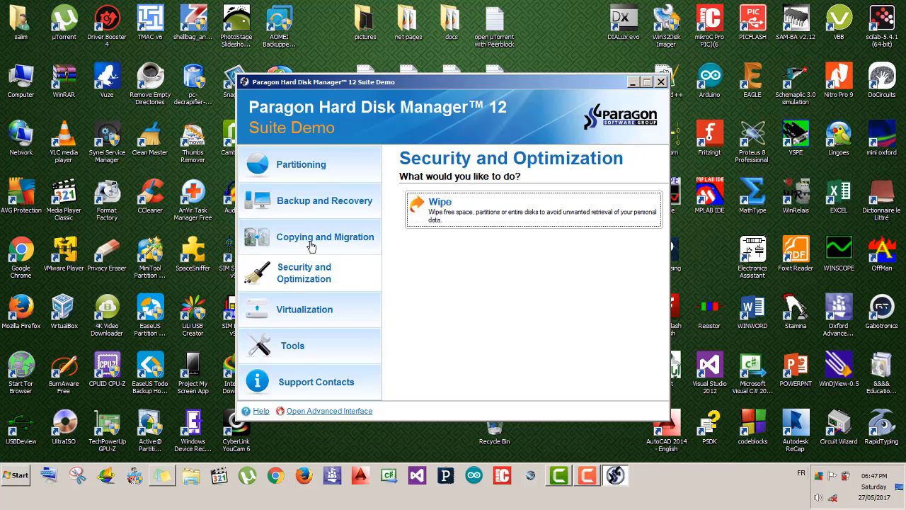
pyautogui.click(333, 245)
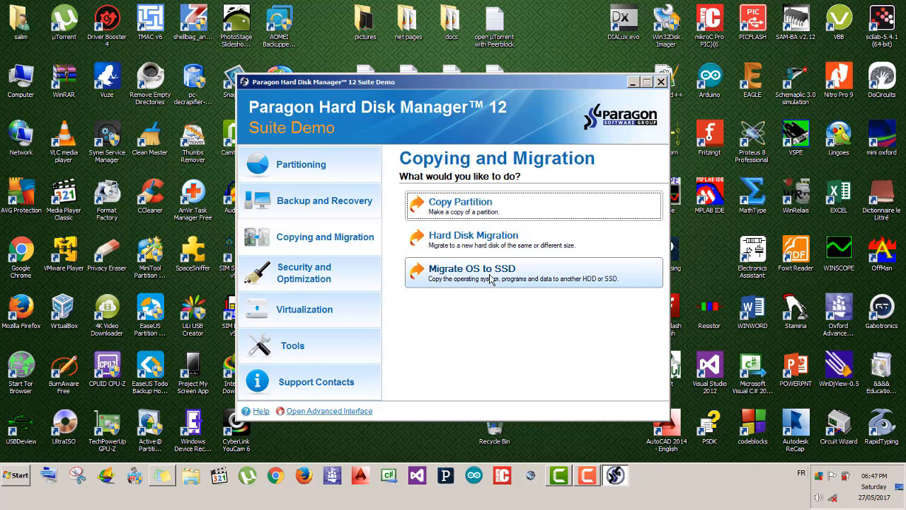
# Step: Run the Migrate OS to SSD wizard through its hardware analysis, continuing with the trial, and close Paragon Hard Disk Manager
pyautogui.click(488, 276)
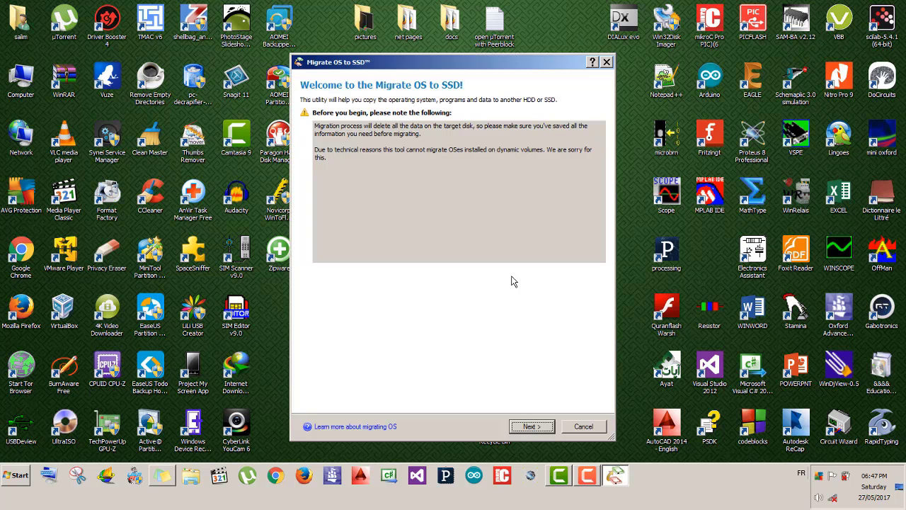
pyautogui.click(529, 427)
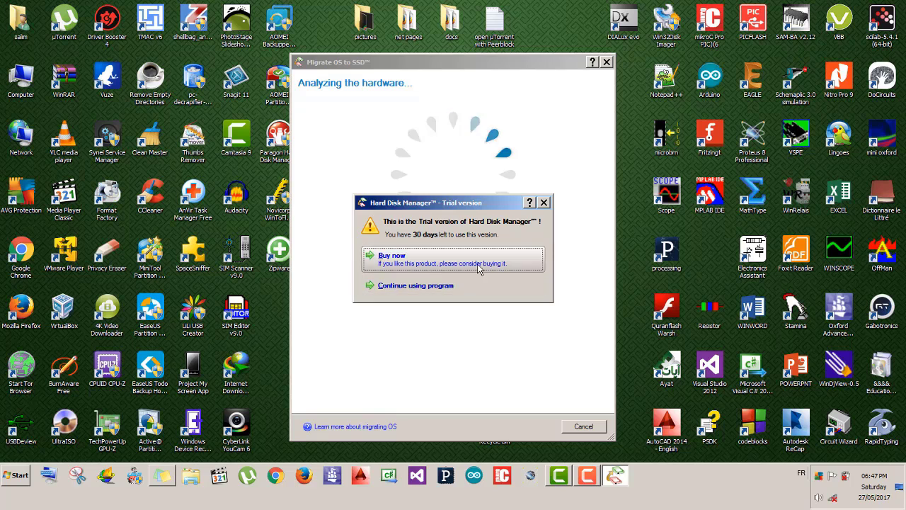
pyautogui.click(450, 291)
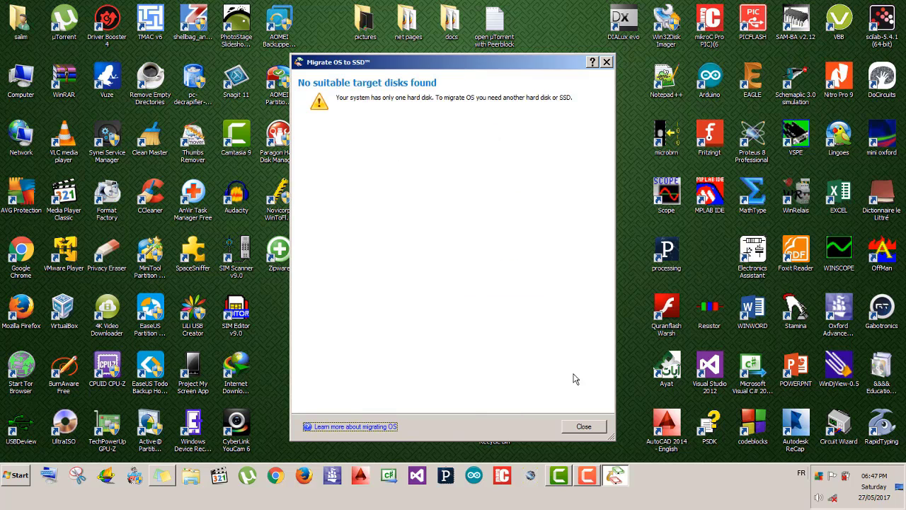
pyautogui.click(584, 427)
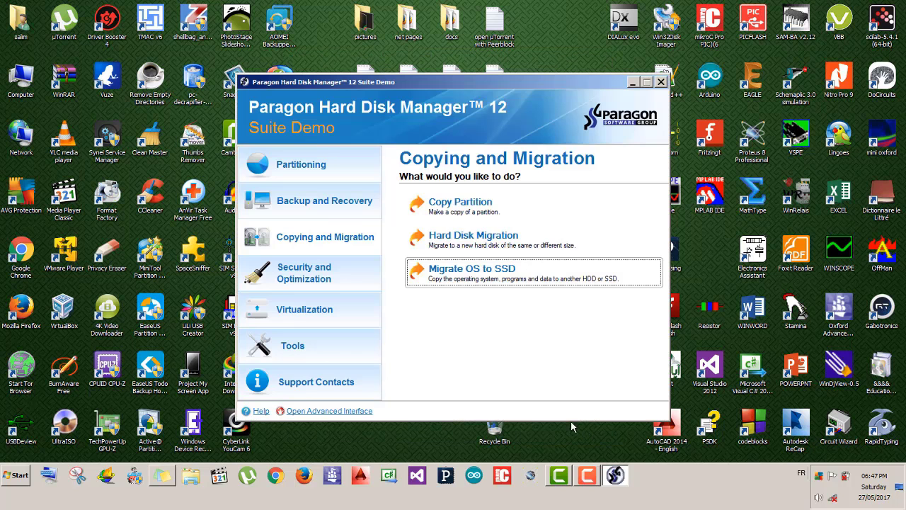
pyautogui.click(661, 82)
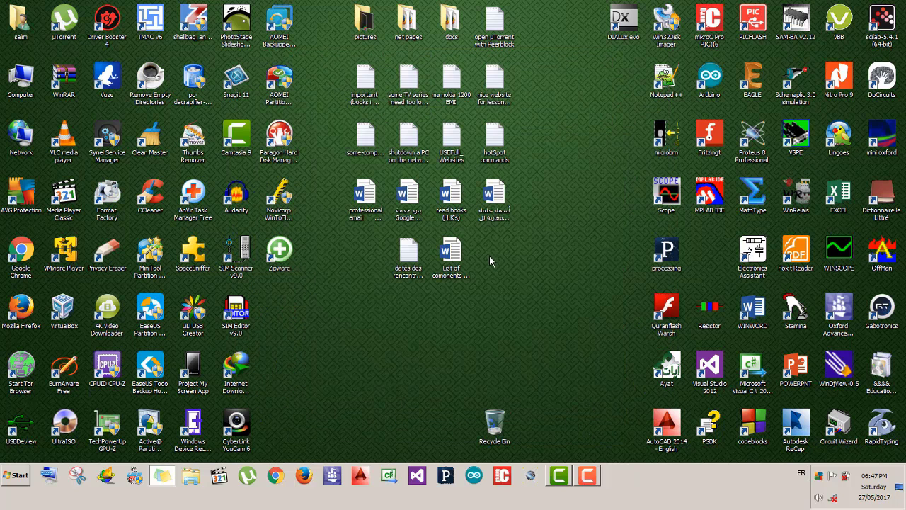
# Step: Open MiniTool Partition Wizard Free and launch its main application
pyautogui.click(155, 254)
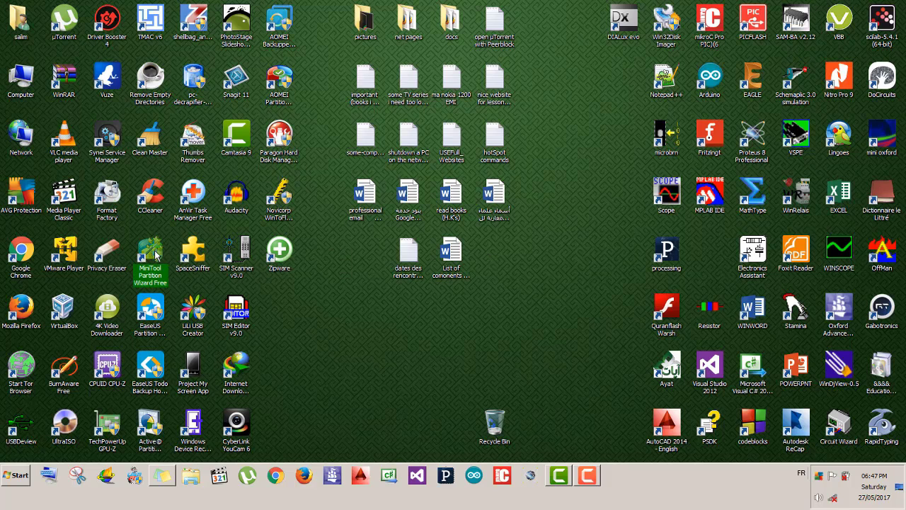
pyautogui.doubleClick(155, 254)
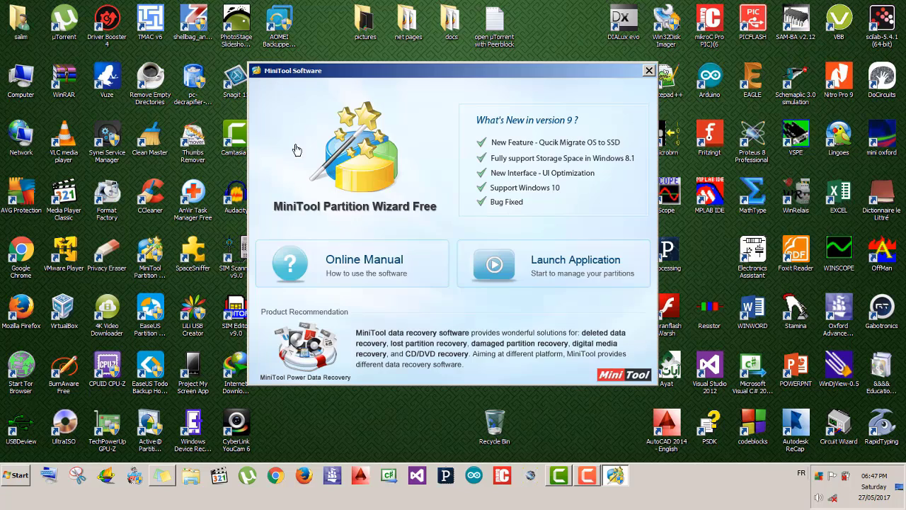
pyautogui.click(521, 267)
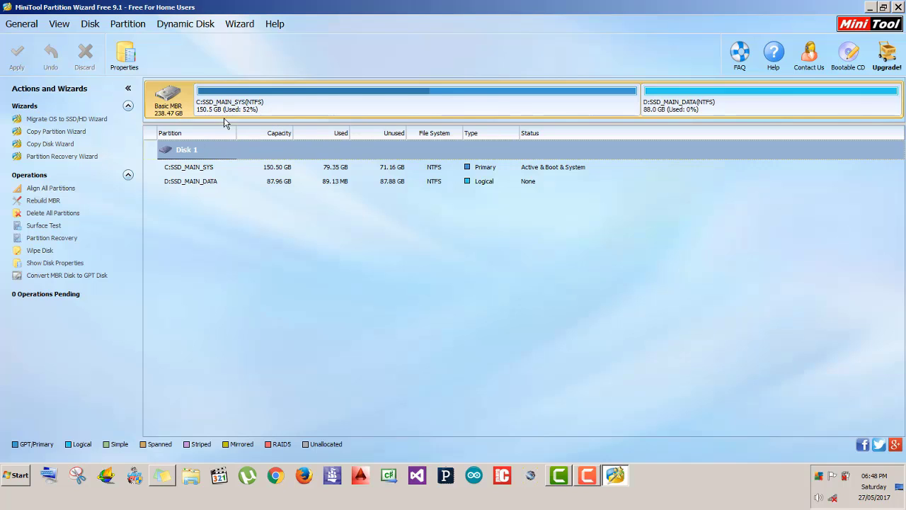
# Step: Select the C: SSD_MAIN_SYS partition and try to start the Migrate OS to SSD/HD Wizard
pyautogui.click(319, 93)
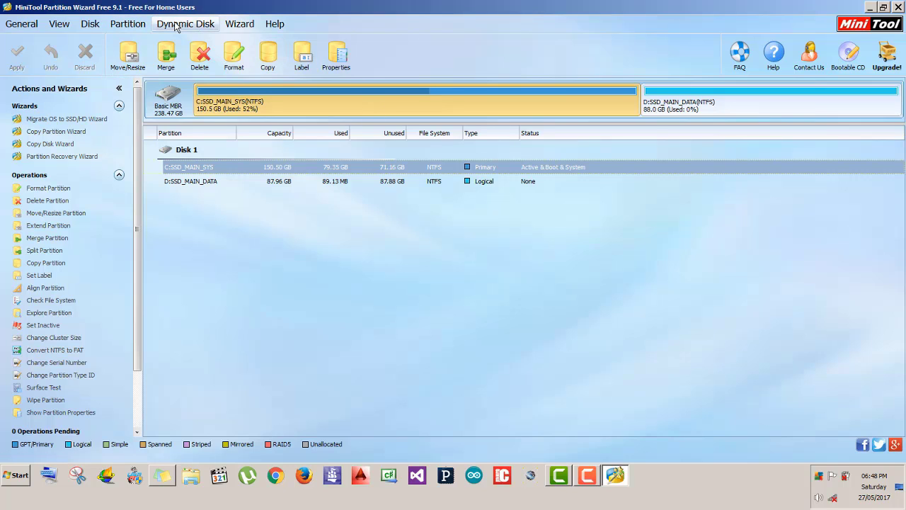
pyautogui.click(142, 26)
pyautogui.moveTo(239, 25)
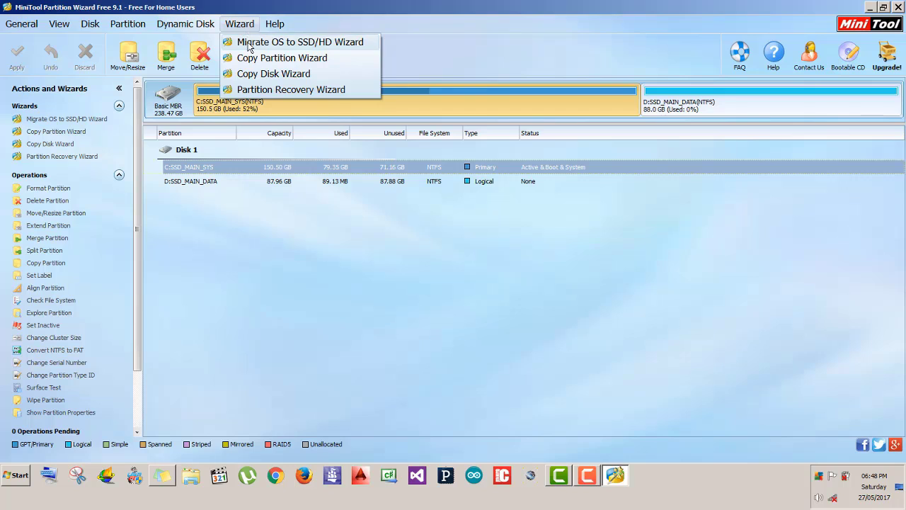
pyautogui.click(248, 43)
pyautogui.click(453, 249)
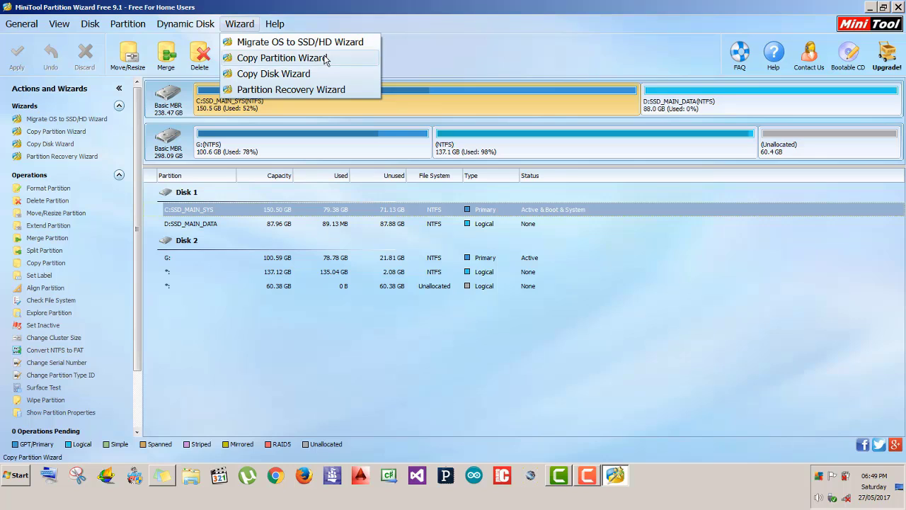
# Step: Examine the destination disks in the Migrate OS to SSD/HD Wizard, cancel it, and close MiniTool Partition Wizard
pyautogui.click(296, 45)
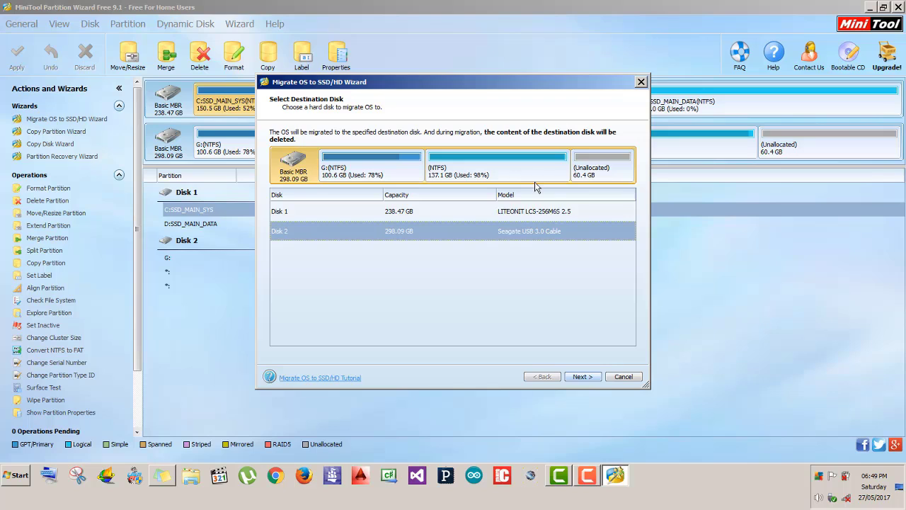
pyautogui.click(623, 376)
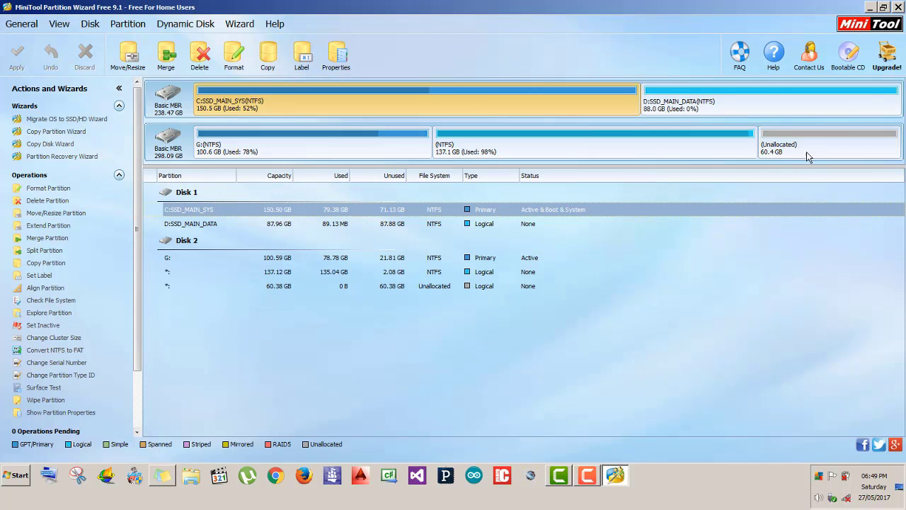
pyautogui.click(901, 7)
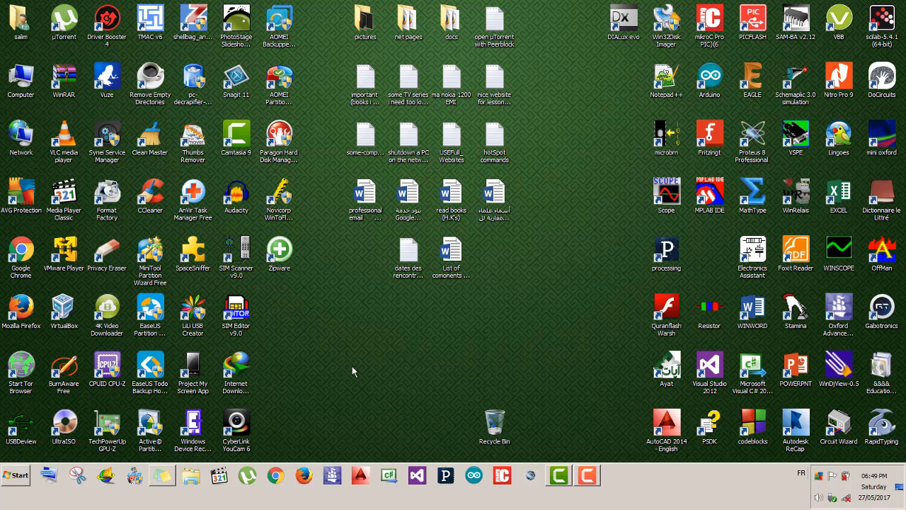
# Step: Open a Command Prompt, write the command bootrec /rebuildbcd without running it, and close the window
pyautogui.press('super+r')
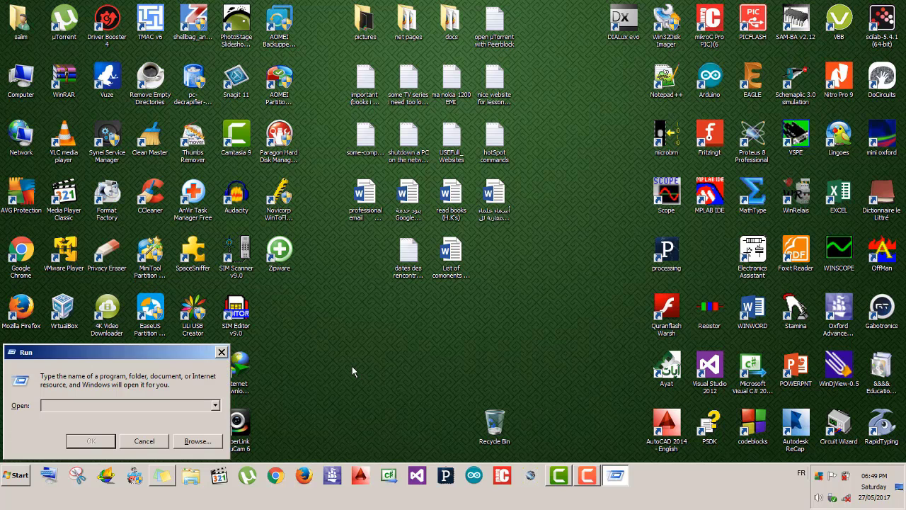
pyautogui.write('cmd')
pyautogui.press('Return')
pyautogui.write('b')
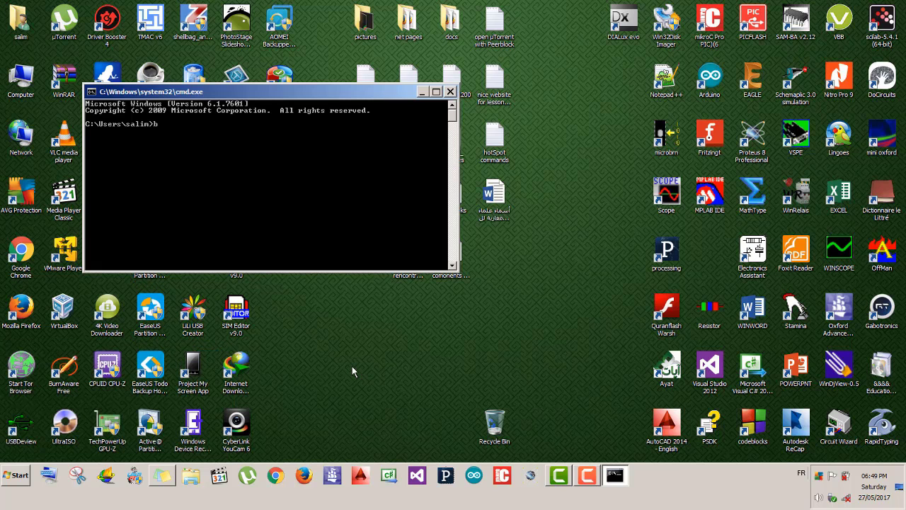
pyautogui.write('ootrec /rebuildbcd')
pyautogui.click(451, 93)
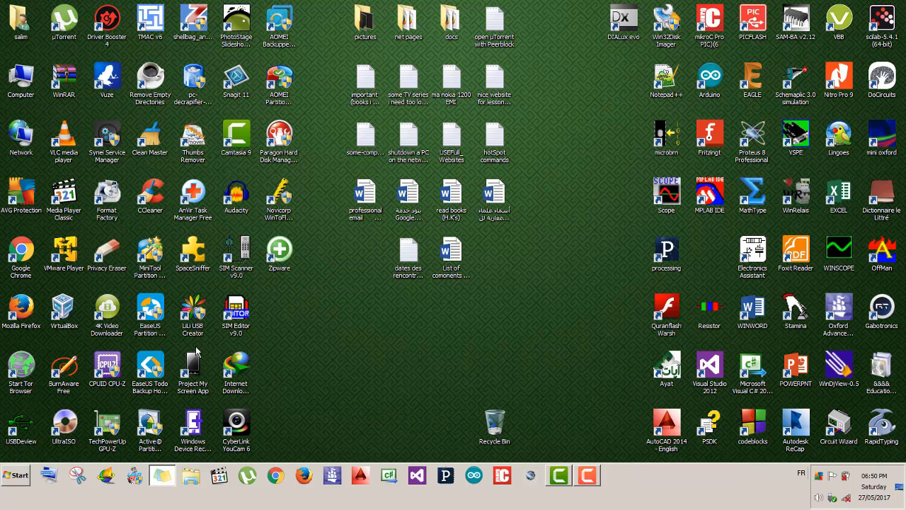
# Step: Open EaseUS Todo Backup Home, start a System Clone, and choose Hard disk 1 (298.09 GB) as the target
pyautogui.click(161, 366)
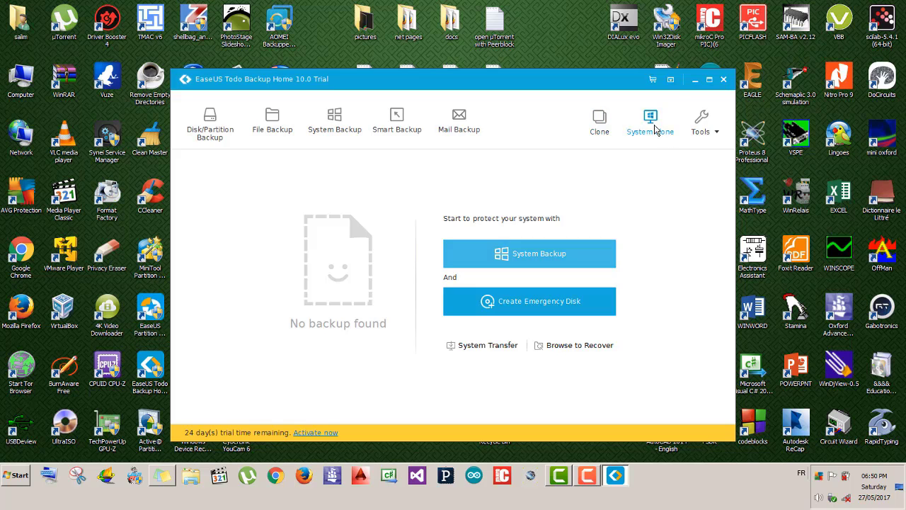
pyautogui.click(654, 126)
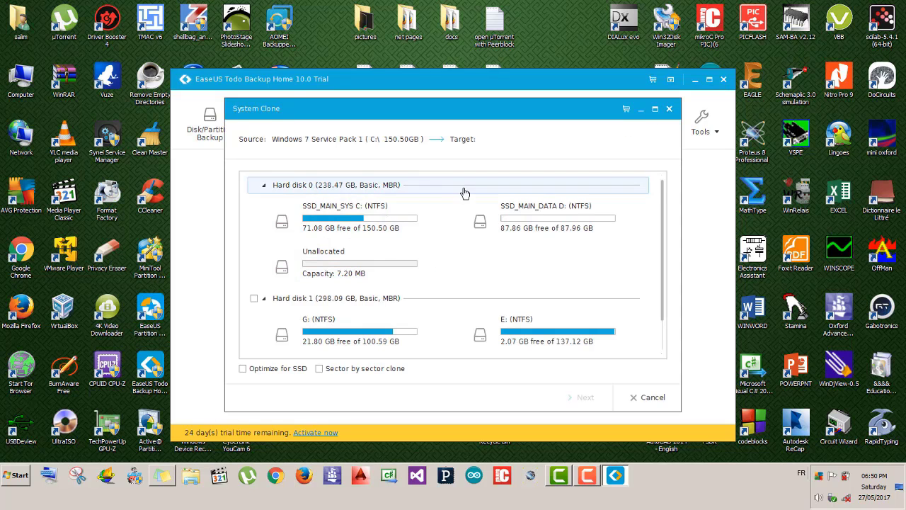
pyautogui.click(254, 299)
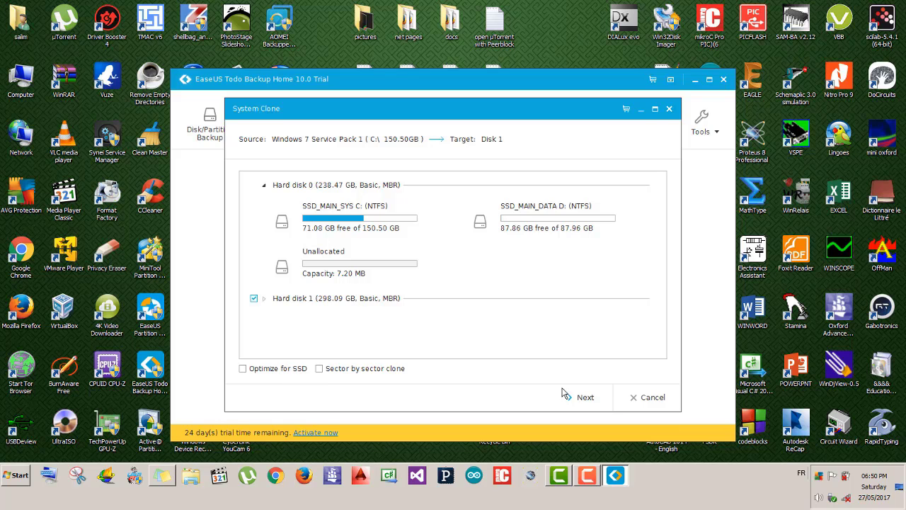
# Step: Try to continue the System Clone to Hard disk 1, dismiss the error, and cancel the clone
pyautogui.click(590, 405)
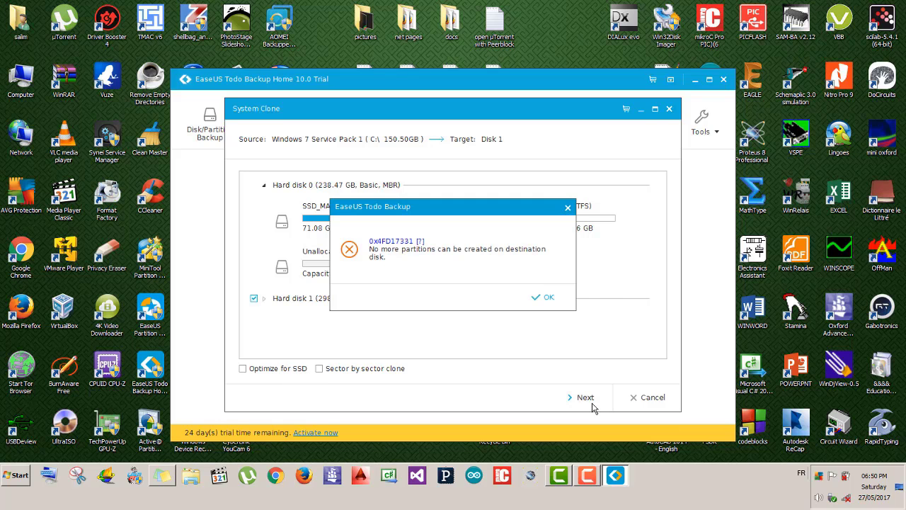
pyautogui.click(544, 300)
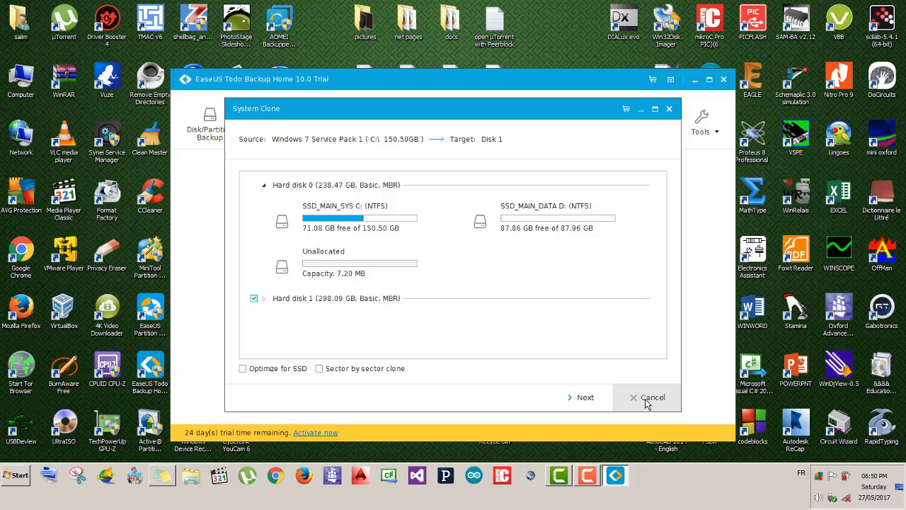
pyautogui.click(645, 399)
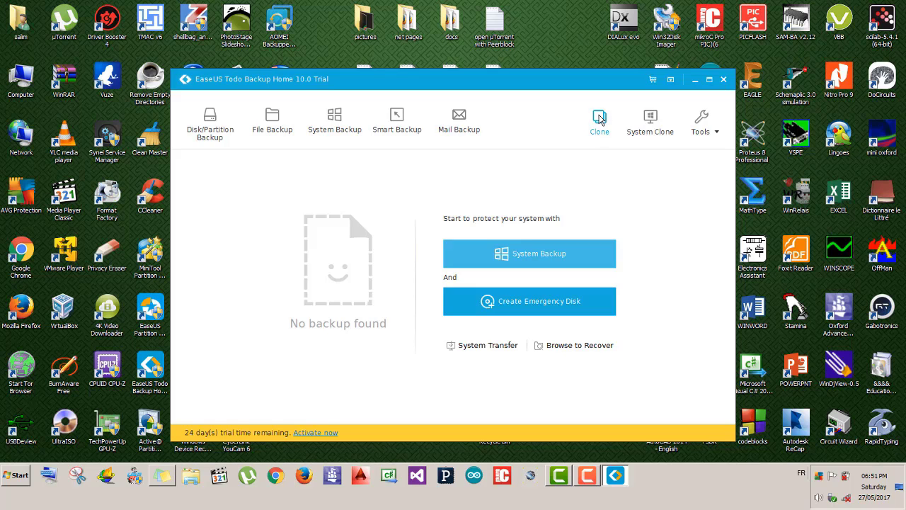
# Step: Start a Disk/Partition Clone, examine both disks' partition layouts in MiniTool Partition Wizard, and return to EaseUS Todo Backup
pyautogui.click(600, 119)
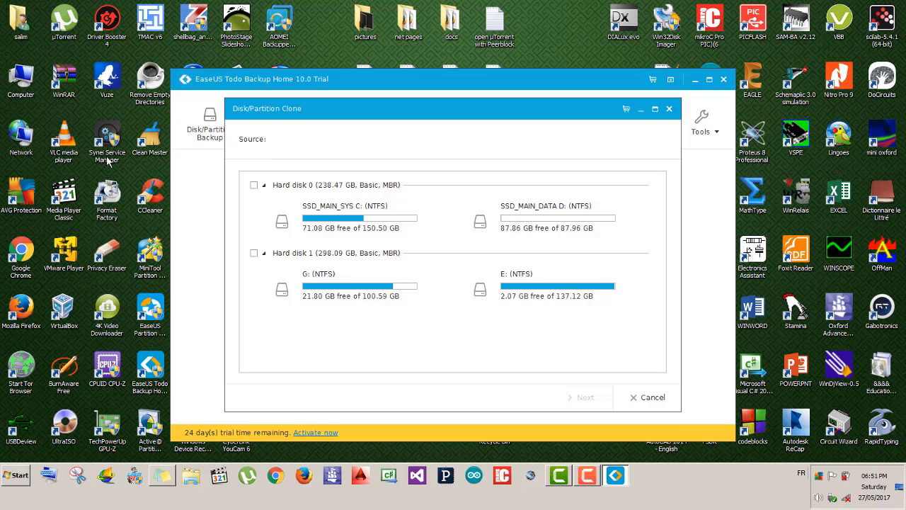
pyautogui.doubleClick(150, 259)
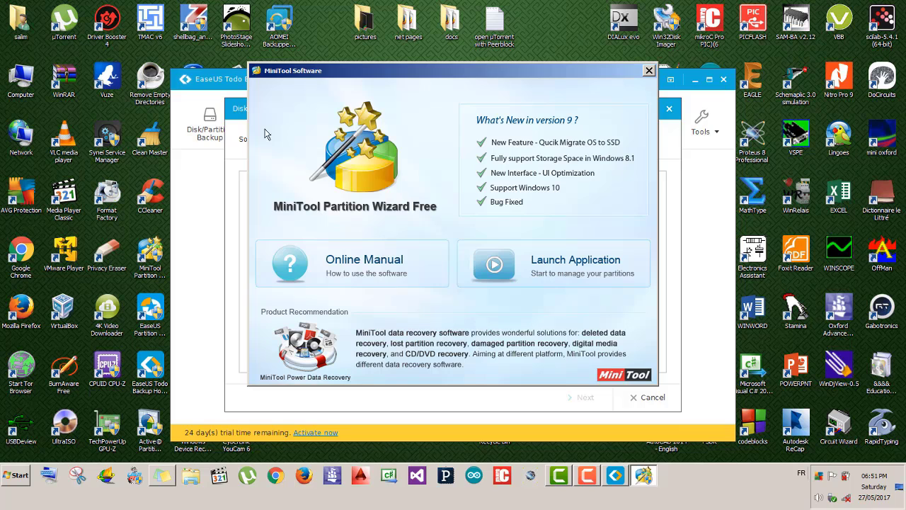
pyautogui.click(496, 262)
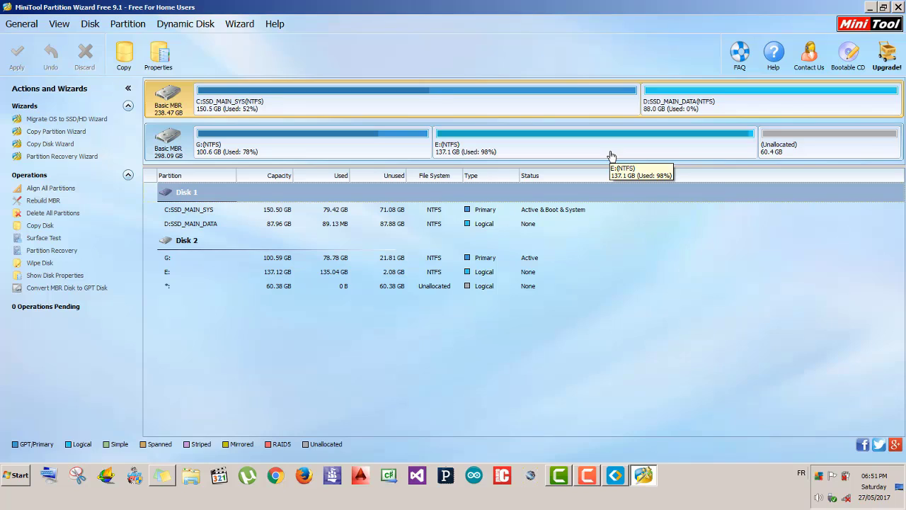
pyautogui.click(616, 475)
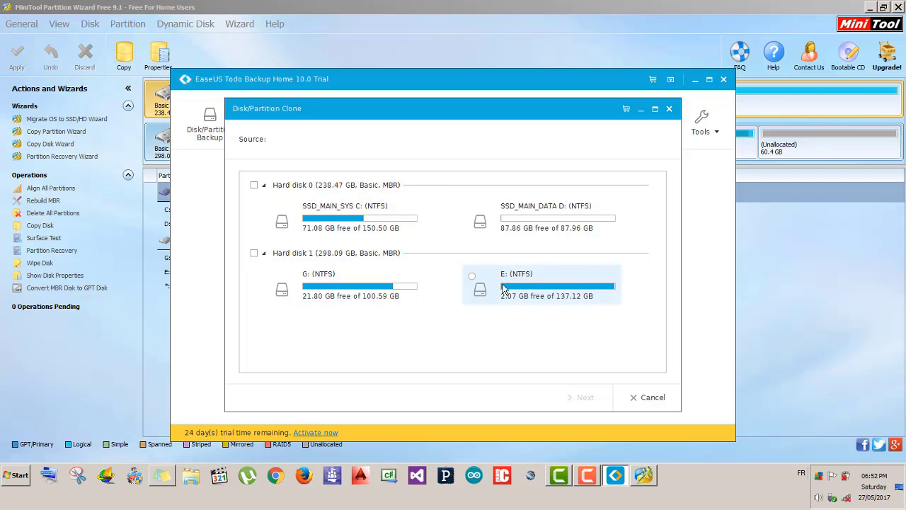
pyautogui.click(253, 253)
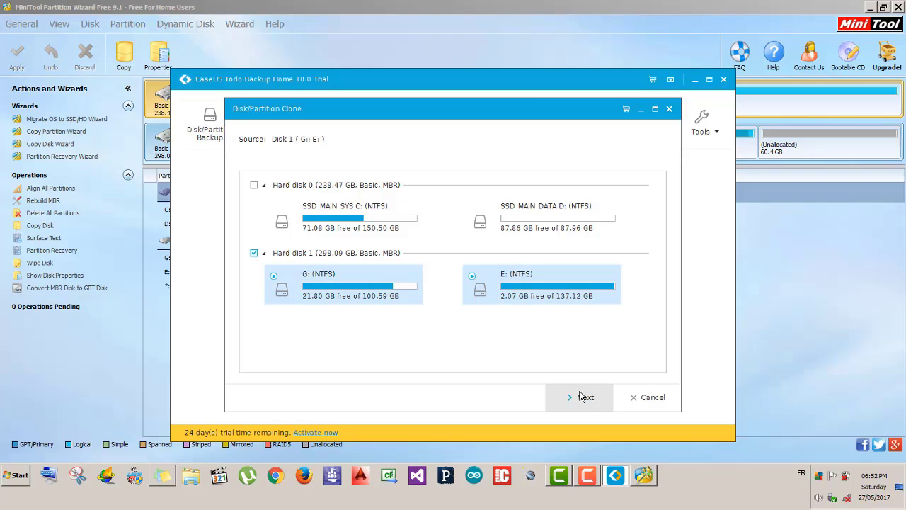
pyautogui.click(580, 396)
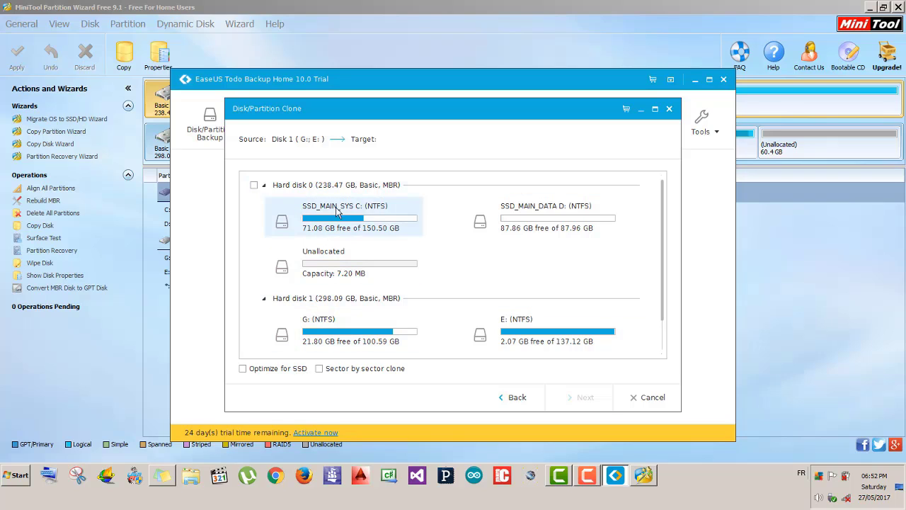
pyautogui.click(512, 397)
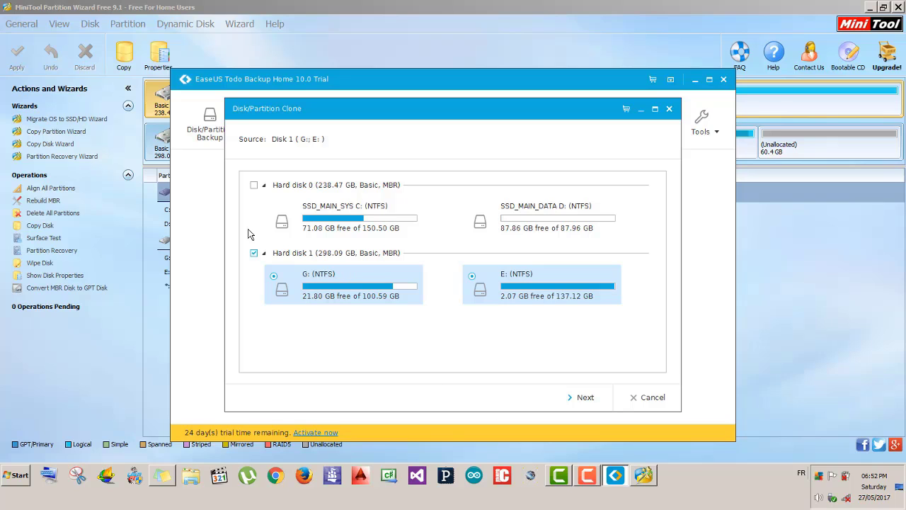
pyautogui.click(255, 254)
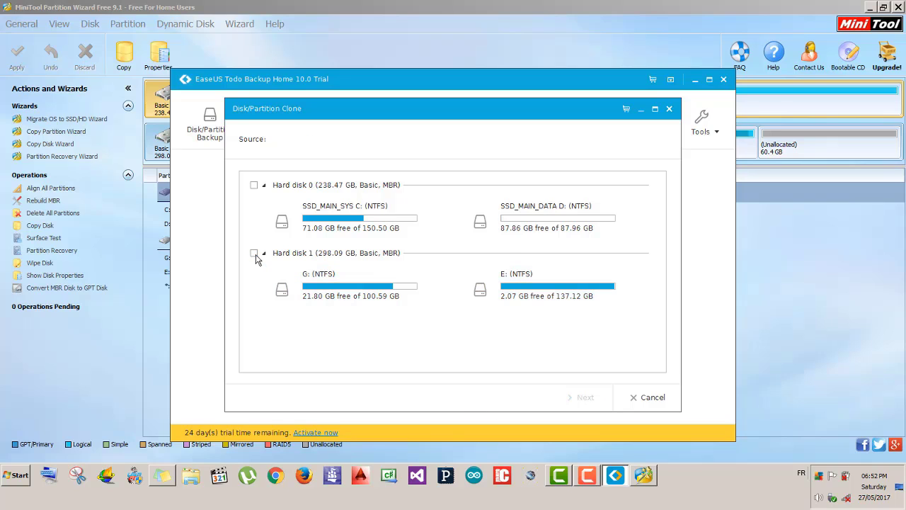
# Step: Choose Hard disk 0 as the clone source and Hard disk 1 as the target, examine the resulting layout preview, and cancel the clone
pyautogui.click(254, 186)
pyautogui.click(254, 186)
pyautogui.click(255, 188)
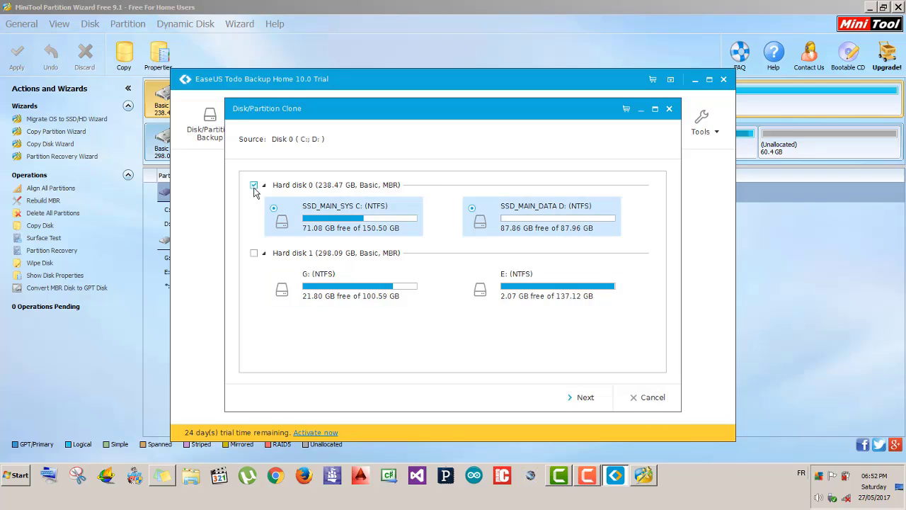
pyautogui.click(582, 392)
pyautogui.click(255, 300)
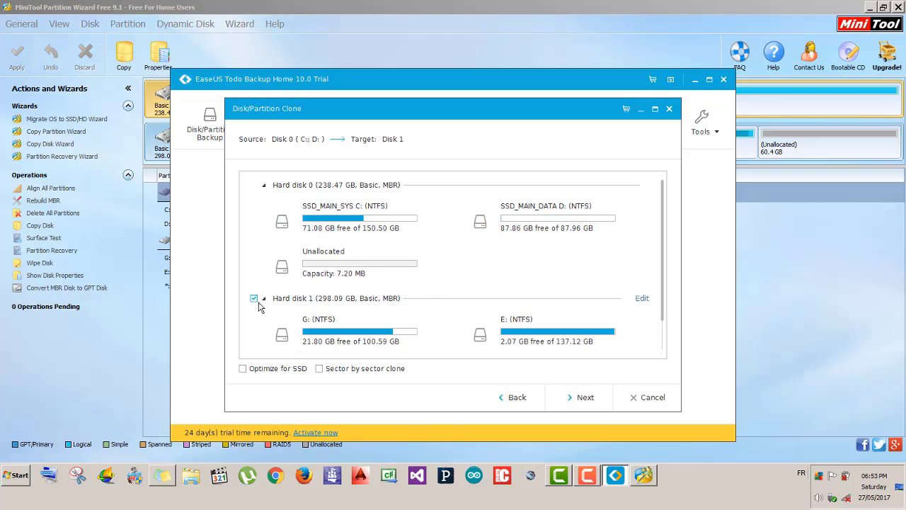
pyautogui.click(604, 402)
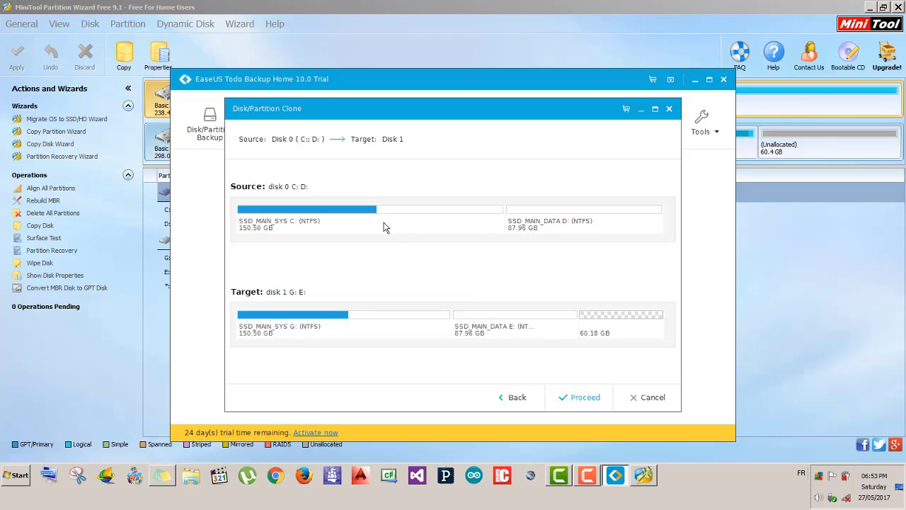
pyautogui.moveTo(485, 325)
pyautogui.click(644, 398)
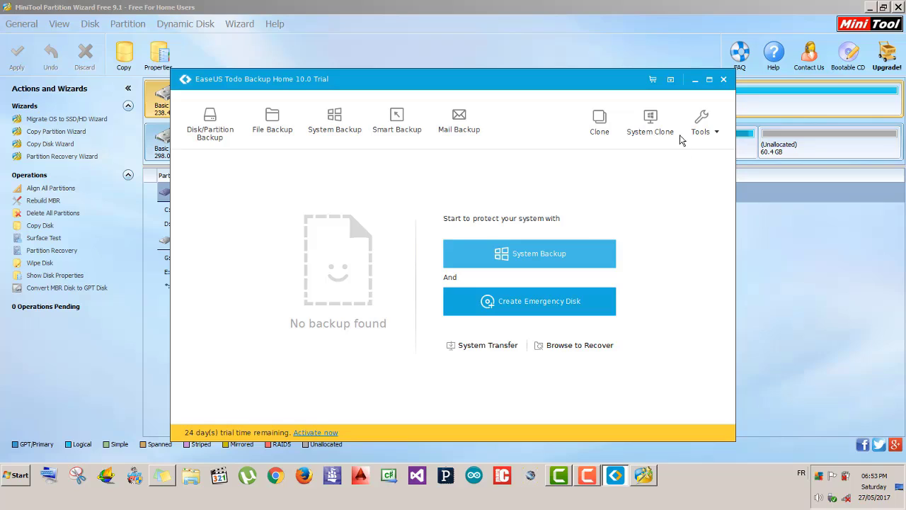
# Step: Close EaseUS Todo Backup and MiniTool Partition Wizard
pyautogui.click(727, 83)
pyautogui.click(552, 153)
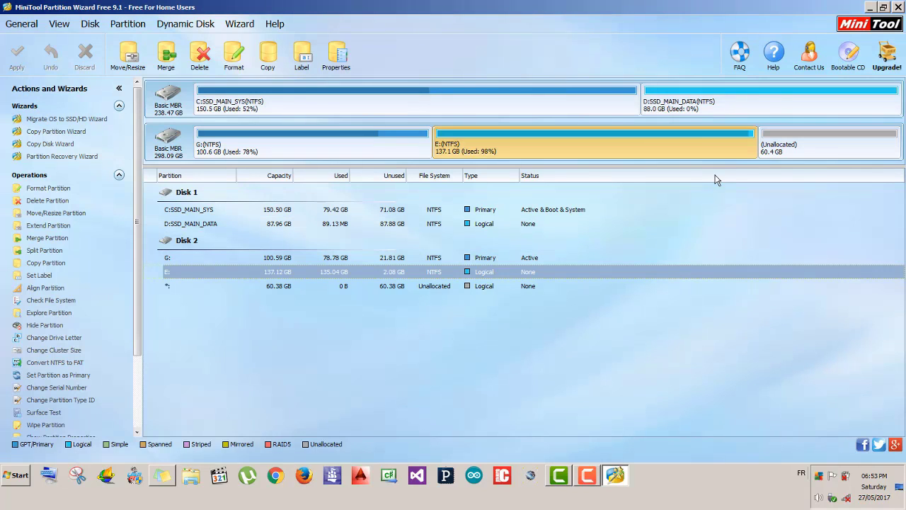
pyautogui.click(898, 7)
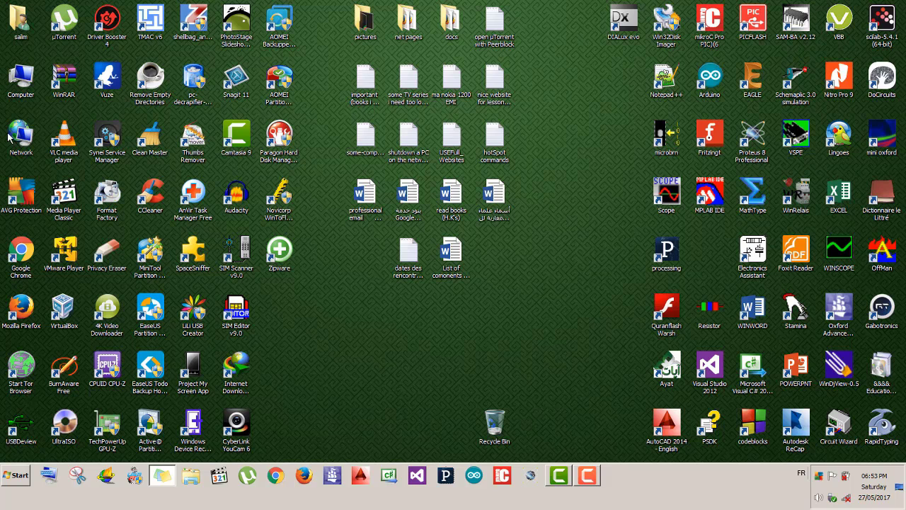
# Step: Open Computer, examine the contents of Local Disk (G:), and return to the drive list
pyautogui.doubleClick(22, 73)
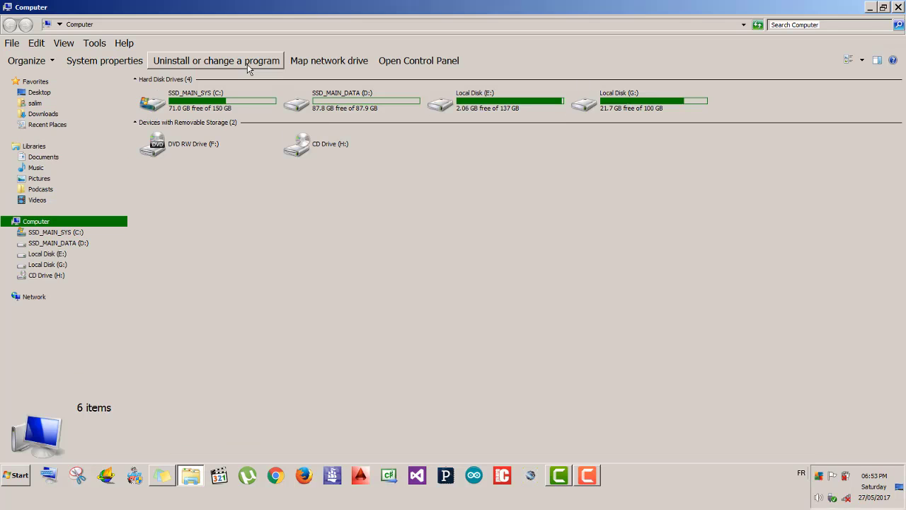
pyautogui.doubleClick(586, 105)
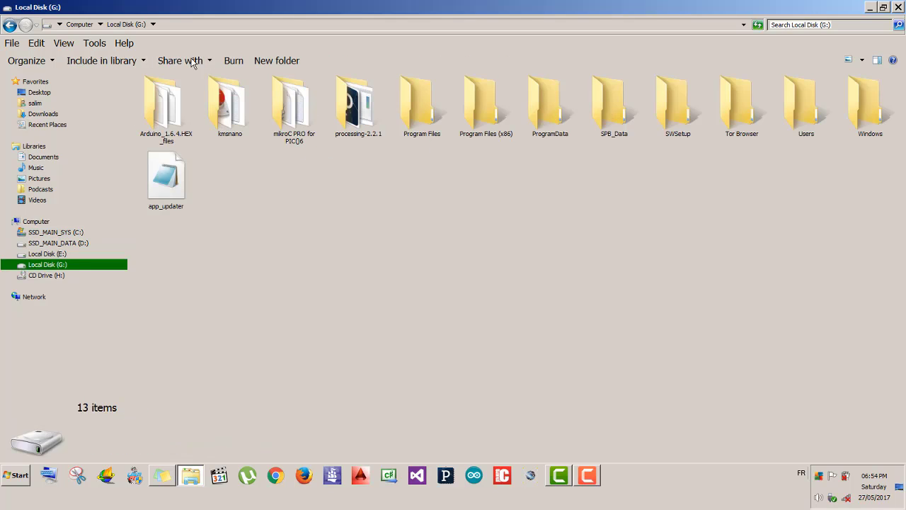
pyautogui.click(85, 25)
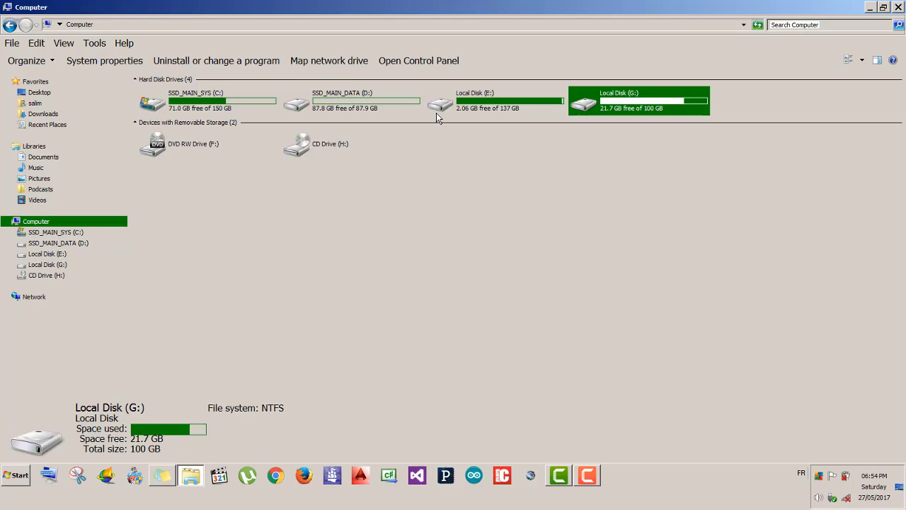
# Step: Open the "-- clonezilla" folder inside softwares, Cloning a hard or SSD drive on Local Disk (E:)
pyautogui.doubleClick(507, 103)
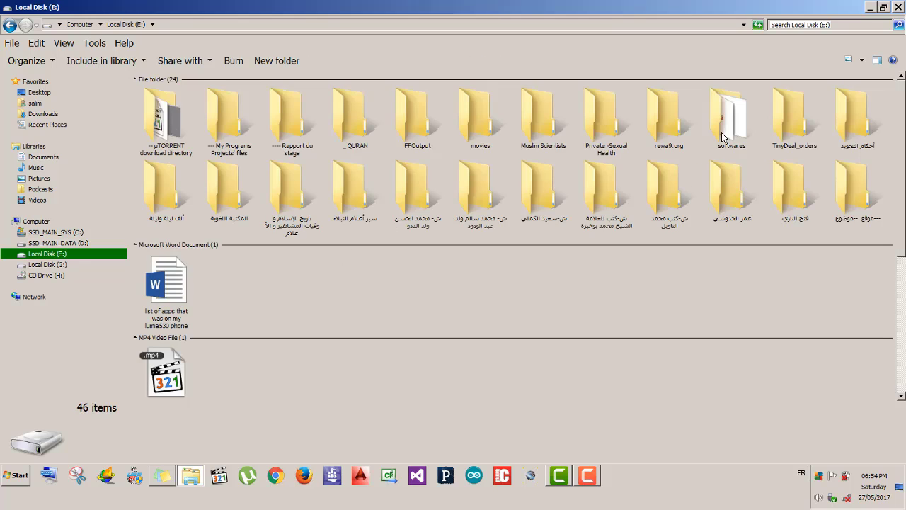
pyautogui.click(723, 136)
pyautogui.doubleClick(722, 136)
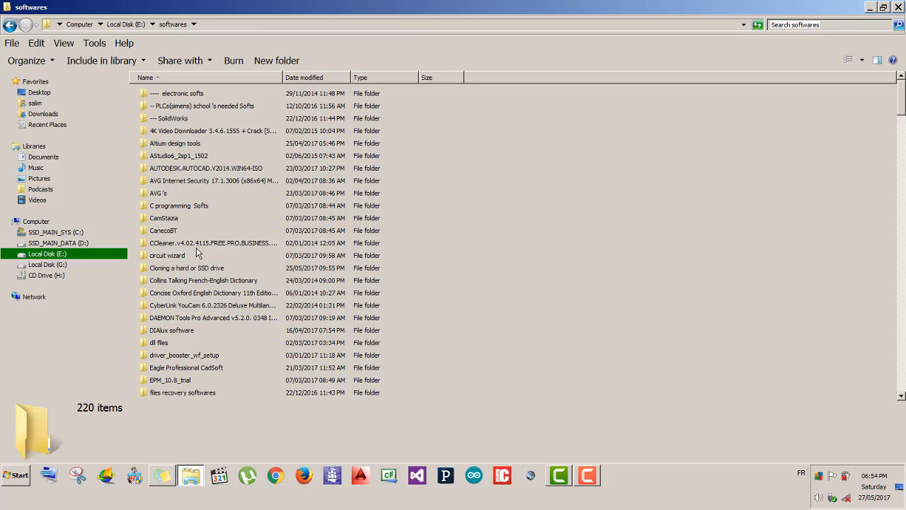
pyautogui.doubleClick(193, 273)
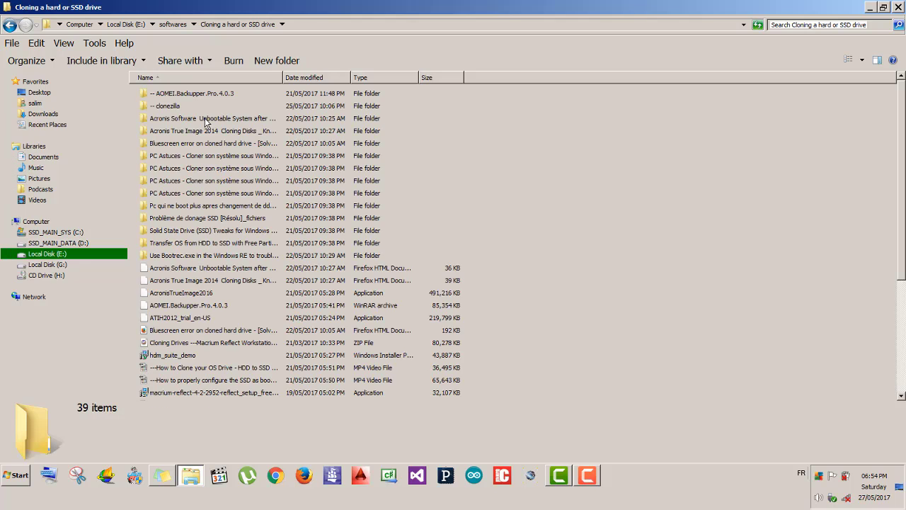
pyautogui.click(167, 109)
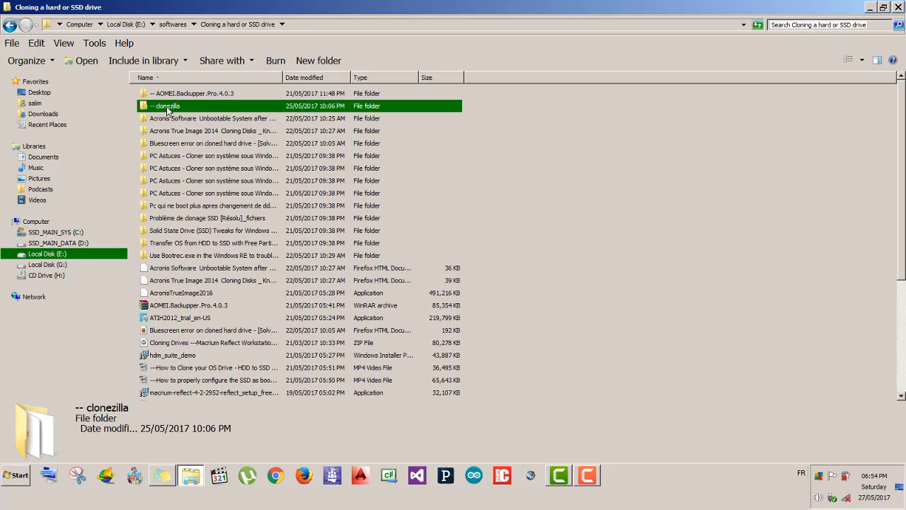
pyautogui.doubleClick(168, 108)
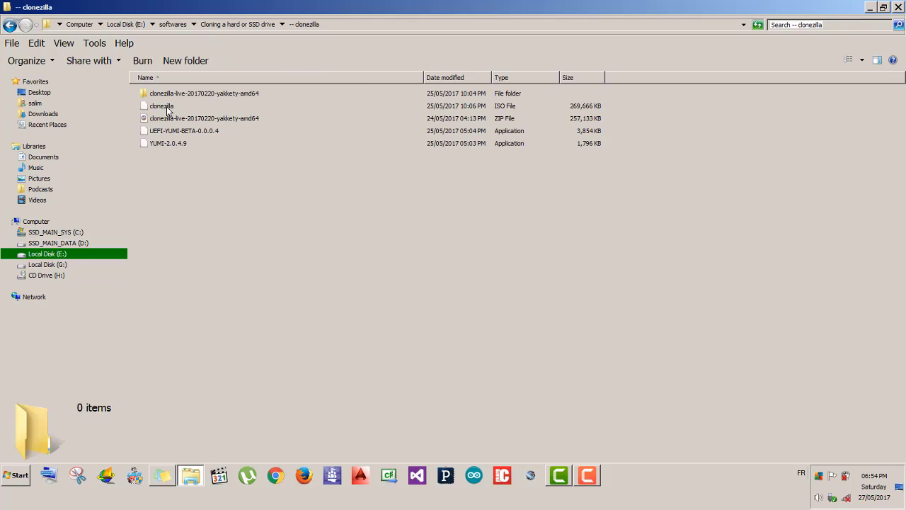
# Step: Run YUMI-2.0.4.9, accept its license, examine the drive and distribution options, cancel the setup, and close the clonezilla folder
pyautogui.click(222, 120)
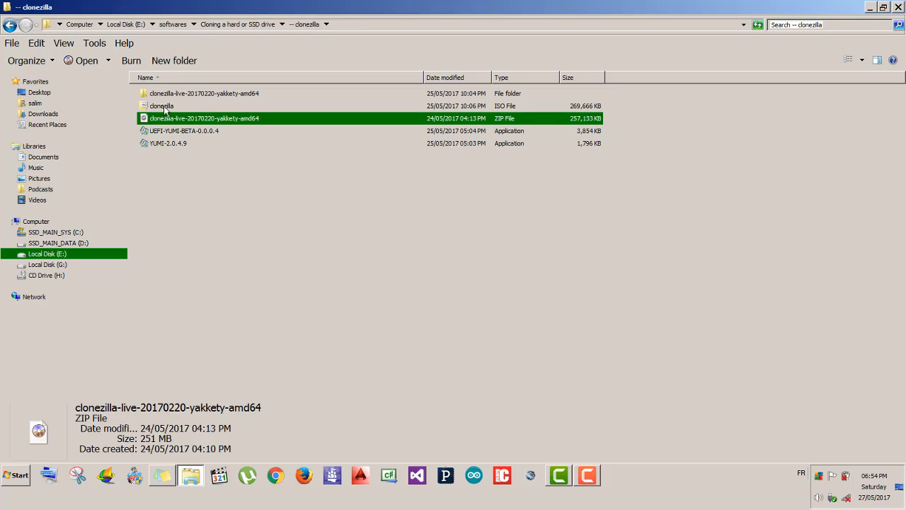
pyautogui.click(162, 144)
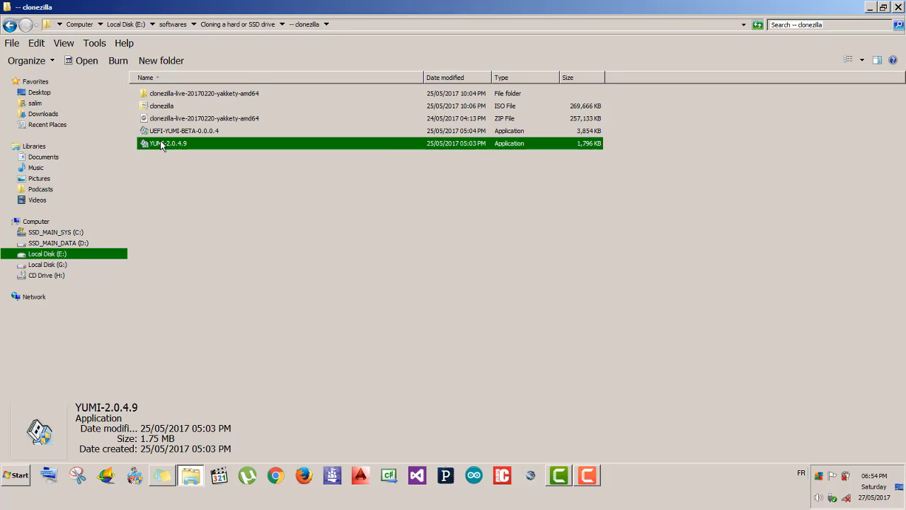
pyautogui.doubleClick(162, 144)
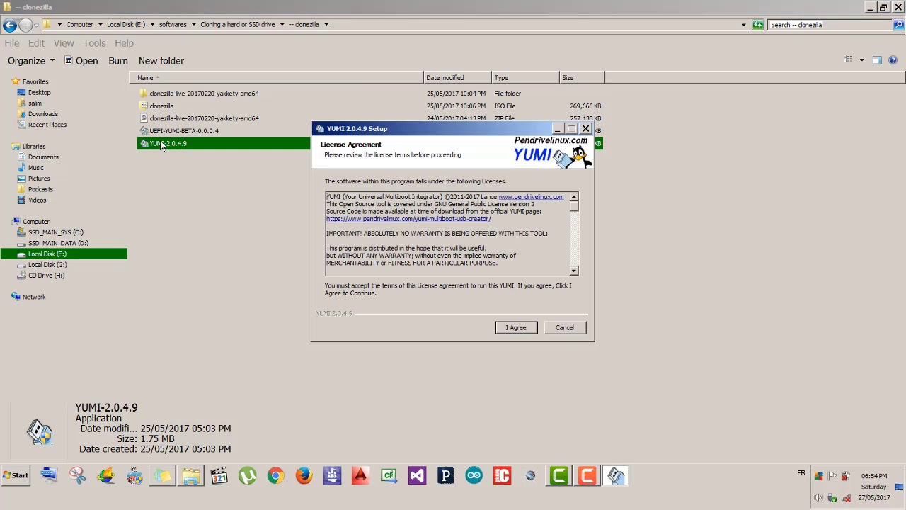
pyautogui.click(516, 328)
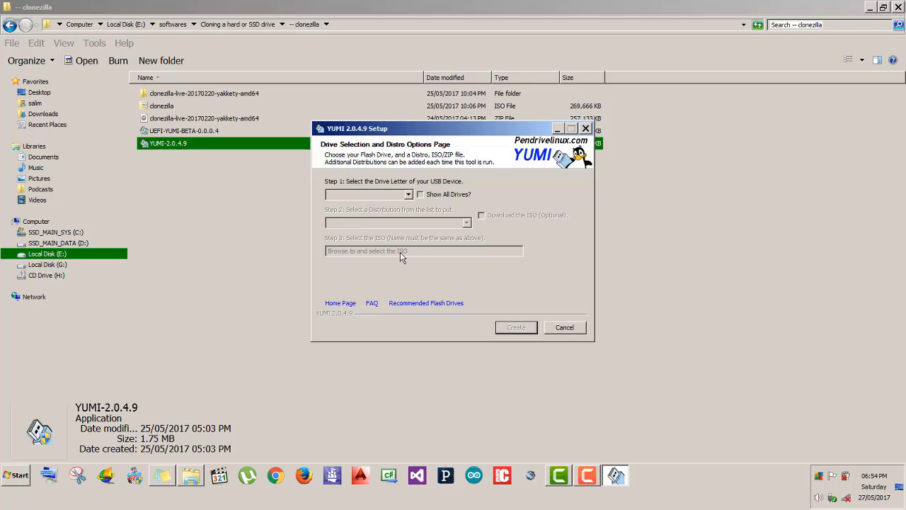
pyautogui.click(565, 331)
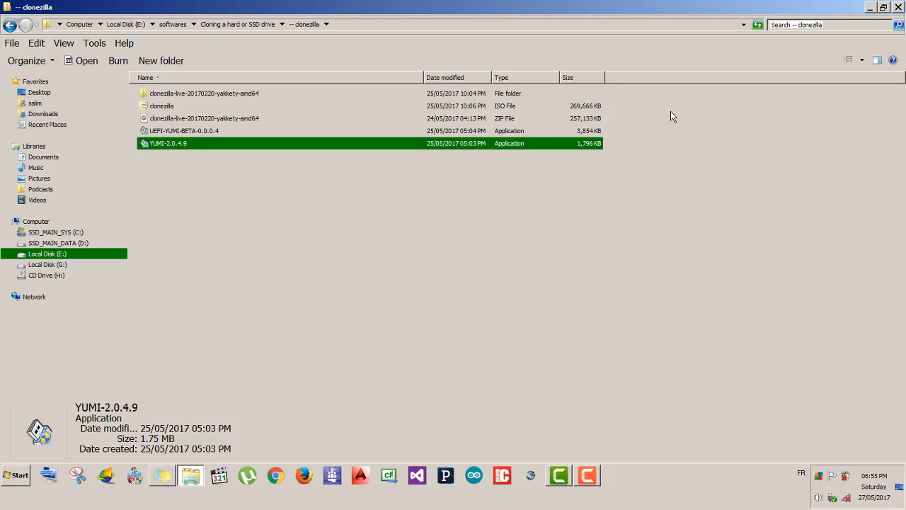
pyautogui.click(898, 7)
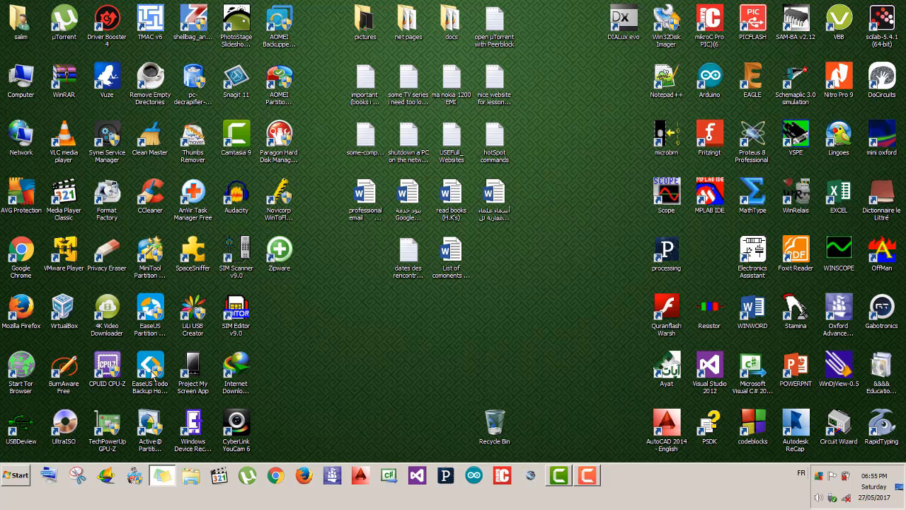
# Step: Open EaseUS Todo Backup Home, examine its main screen, and close it
pyautogui.click(152, 375)
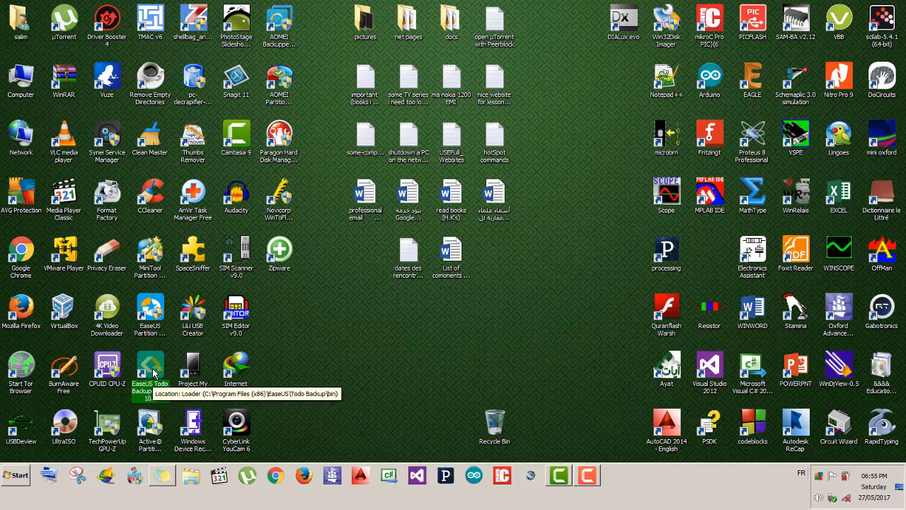
pyautogui.doubleClick(152, 374)
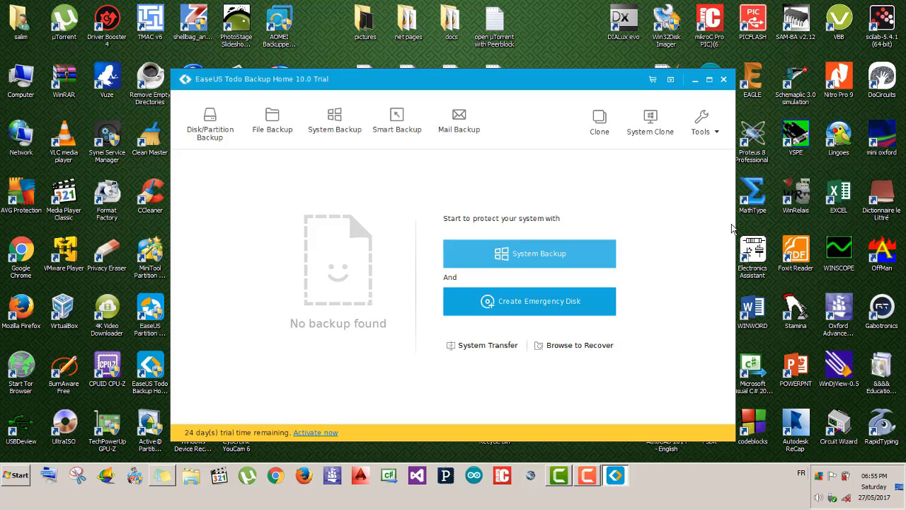
pyautogui.click(724, 80)
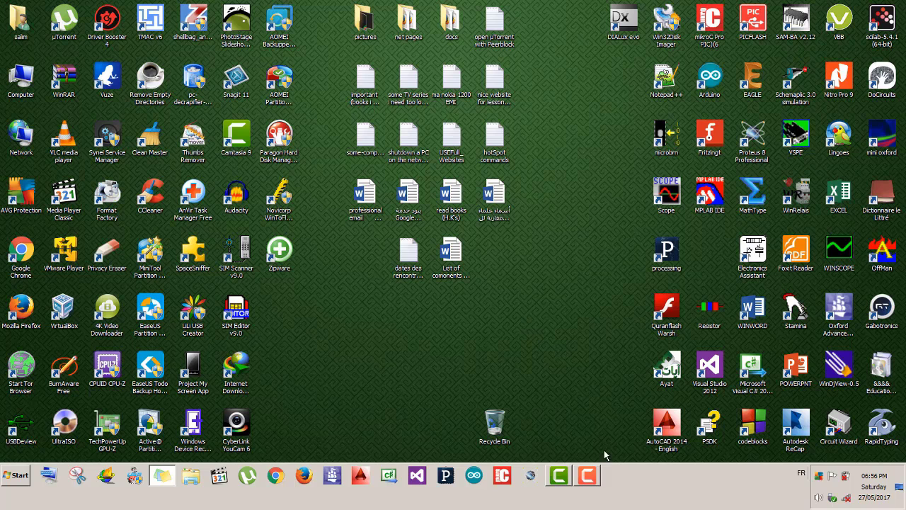
pyautogui.click(593, 474)
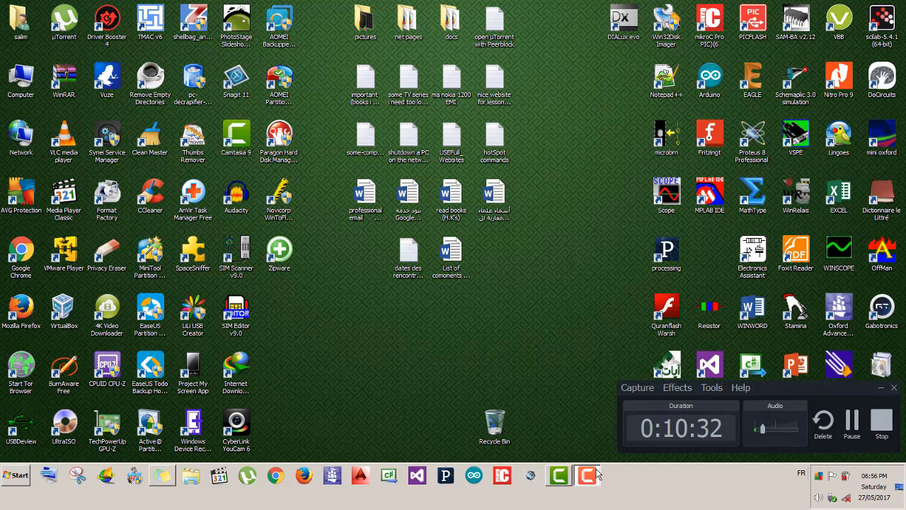
pyautogui.click(593, 474)
pyautogui.click(597, 475)
pyautogui.click(588, 475)
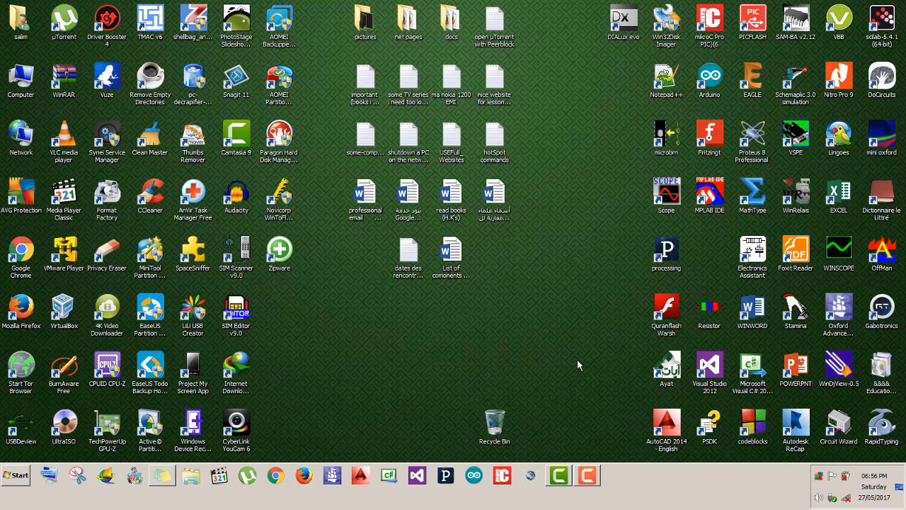